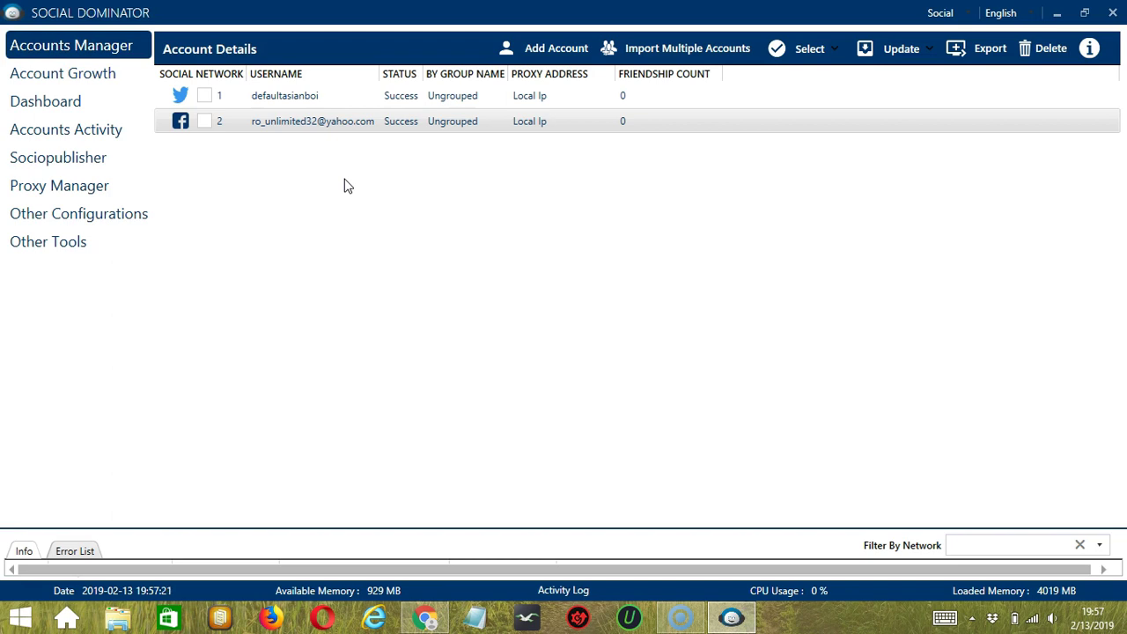
Open the Post Comment configuration in the tools of the Facebook account
right_click(284, 129)
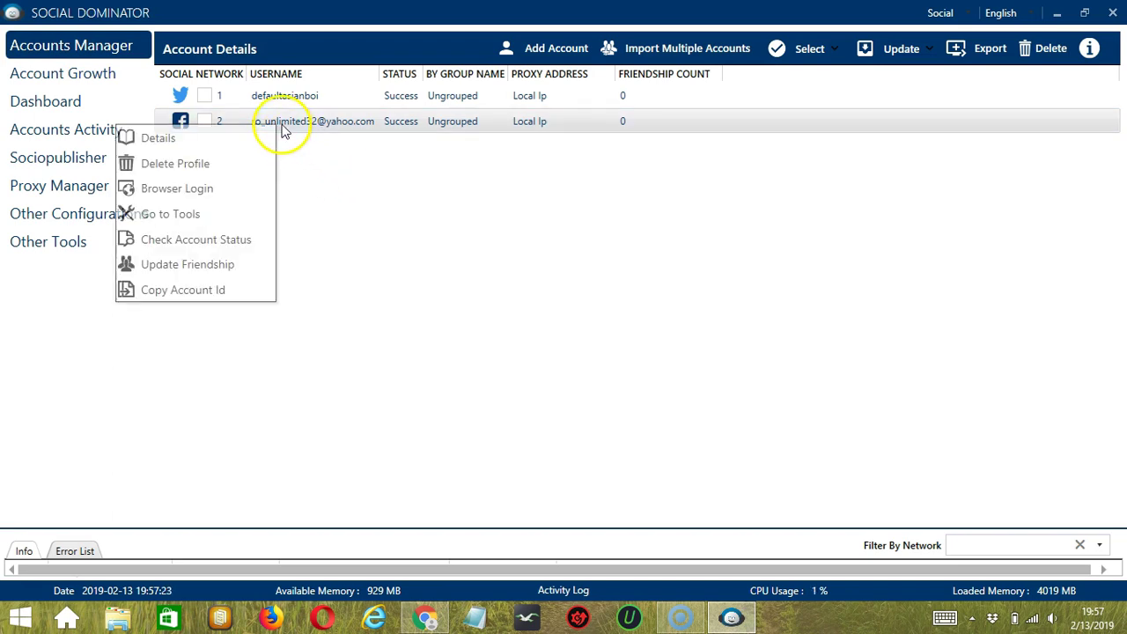
click(212, 215)
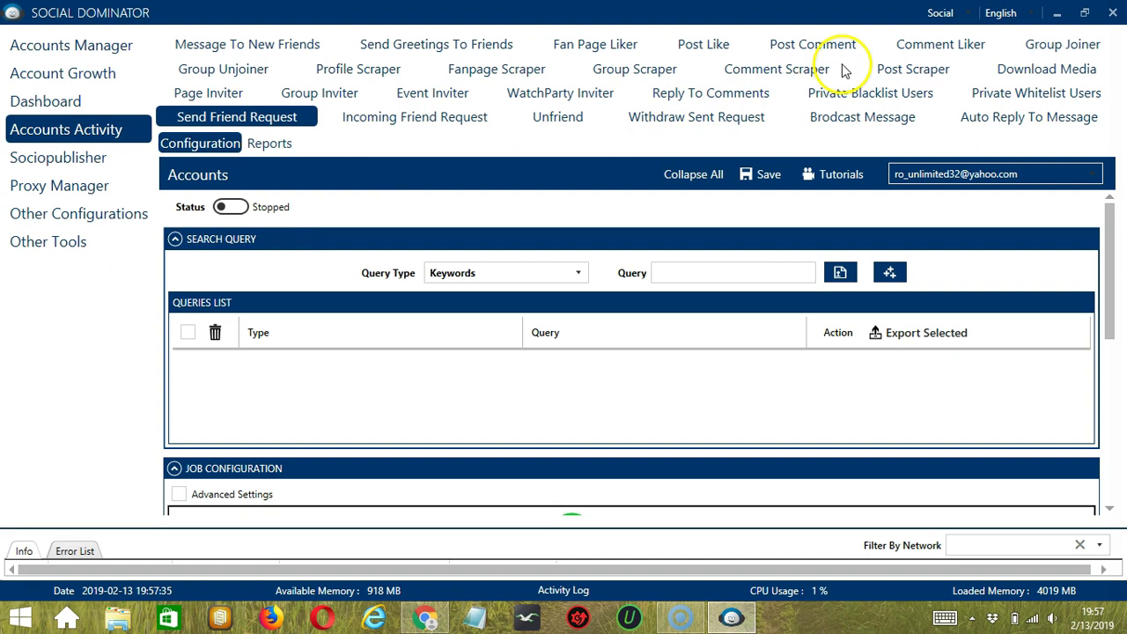
click(802, 45)
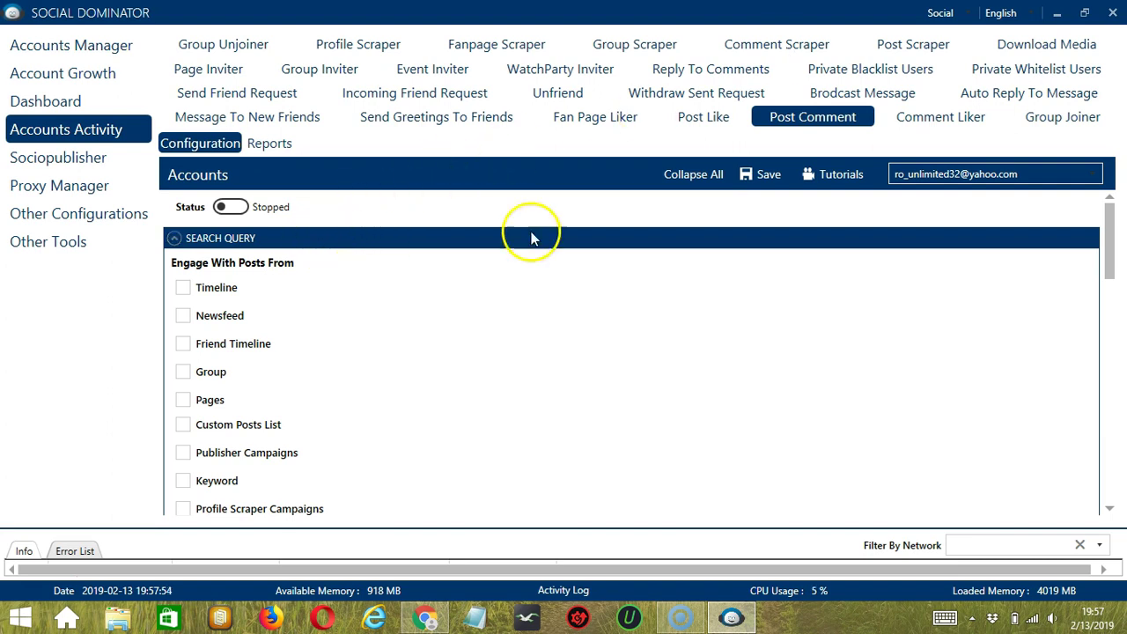
Enable Timeline, Newsfeed and Friend Timeline as the sources of posts to engage with
scroll(504, 335, down, 1)
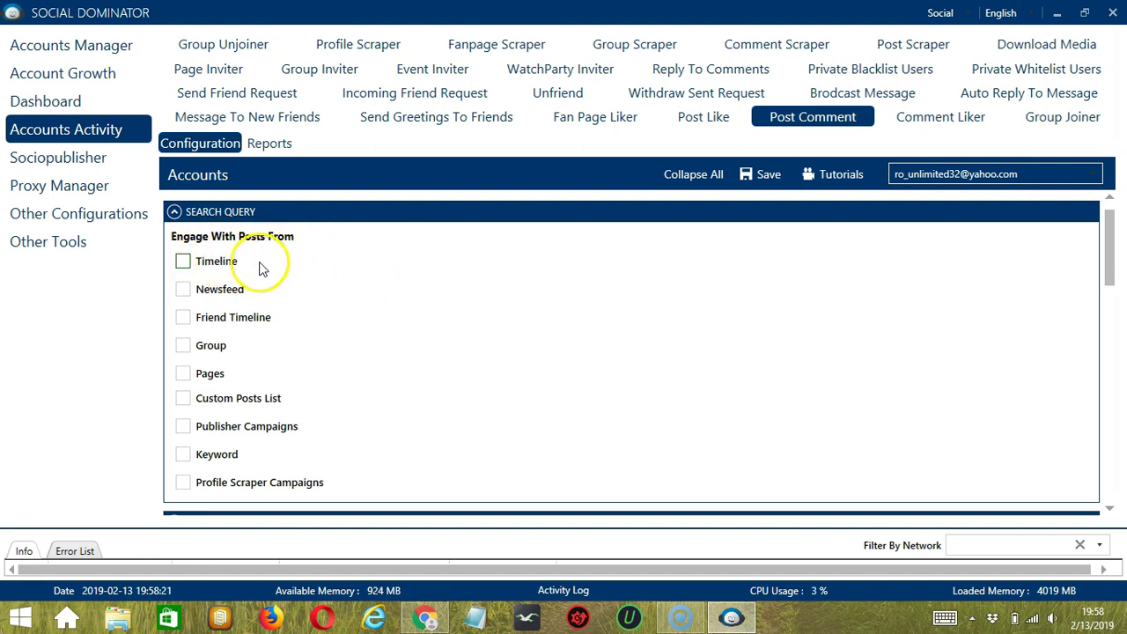
click(184, 263)
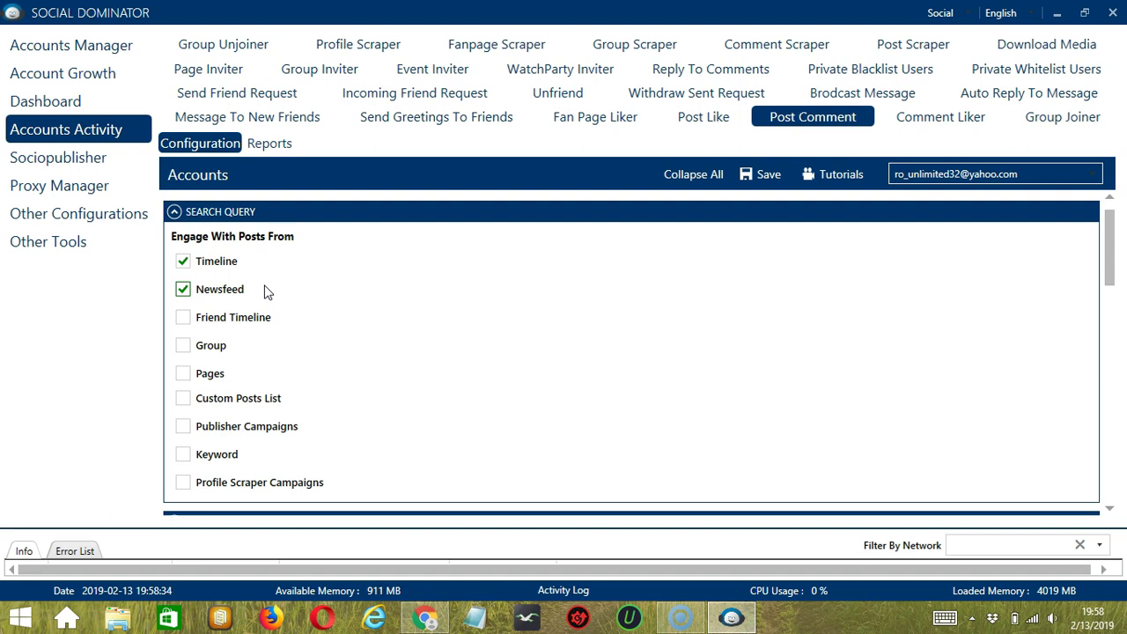
click(182, 317)
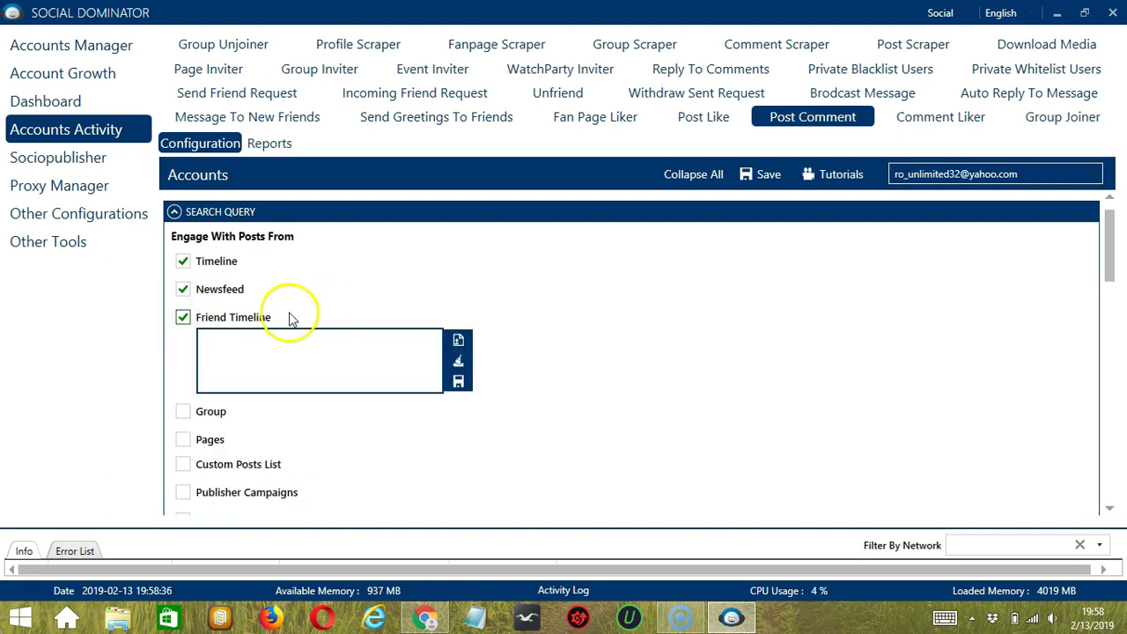
Copy the friend's Facebook profile URL from Chrome and paste it into the Friend Timeline list
click(287, 349)
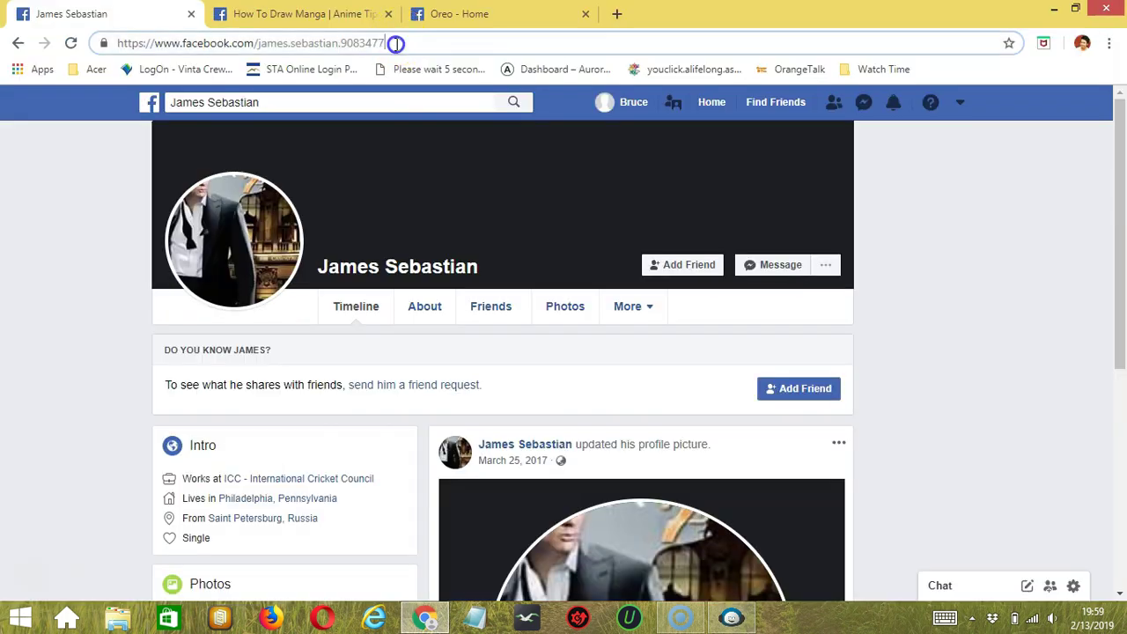
click(401, 42)
key(ctrl+c)
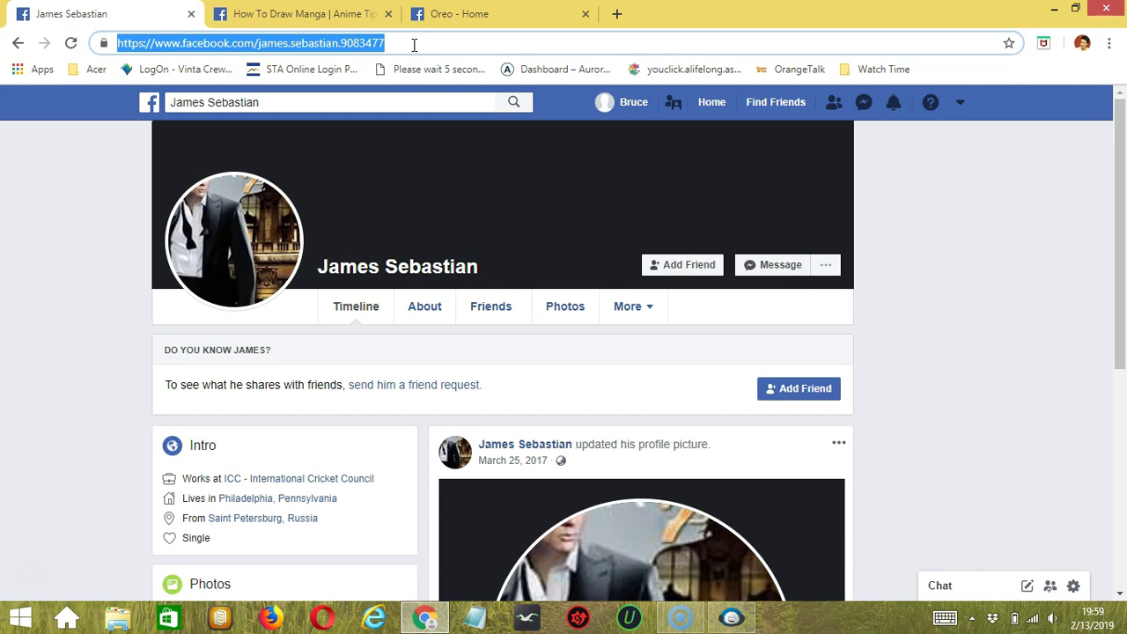
click(730, 616)
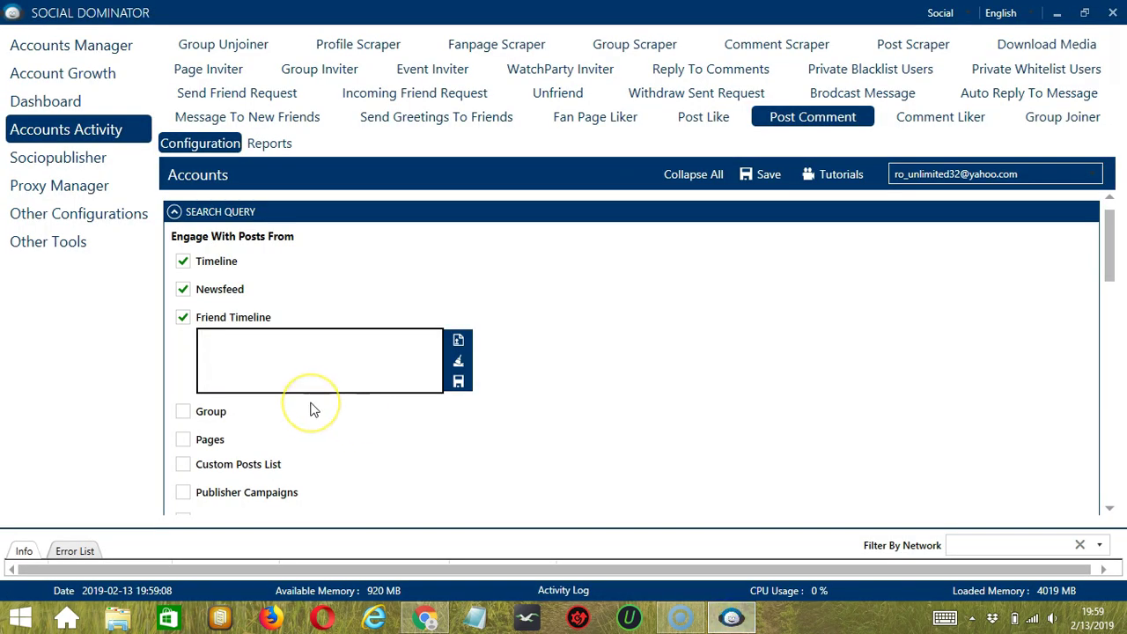
key(ctrl+v)
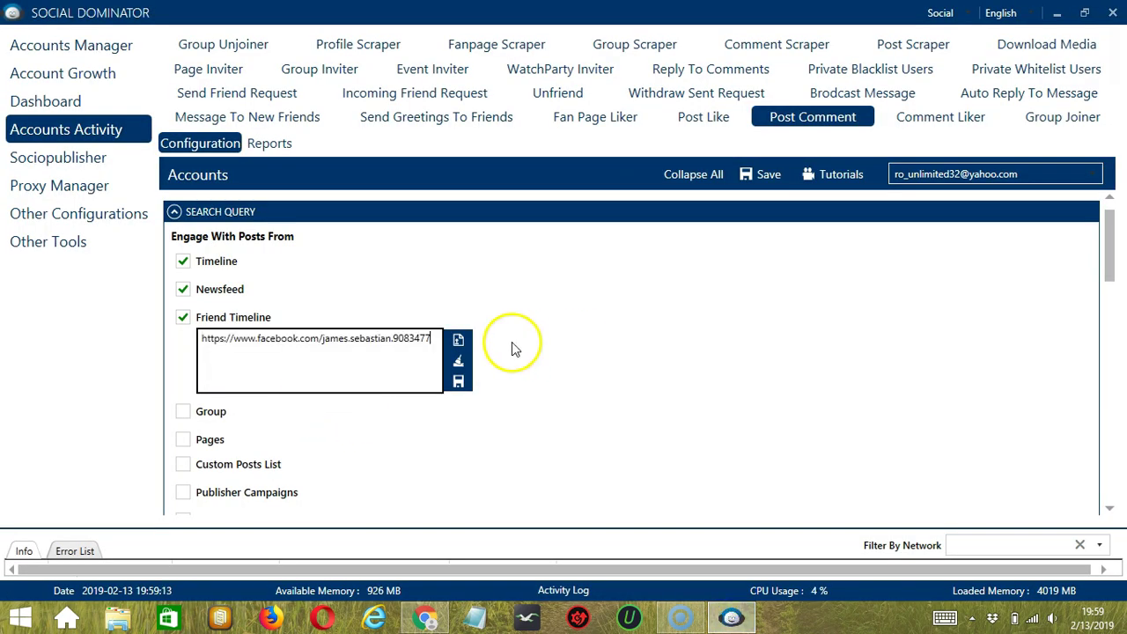
Clear the Friend Timeline list, re-enter the friend's profile URL and save the list
click(458, 360)
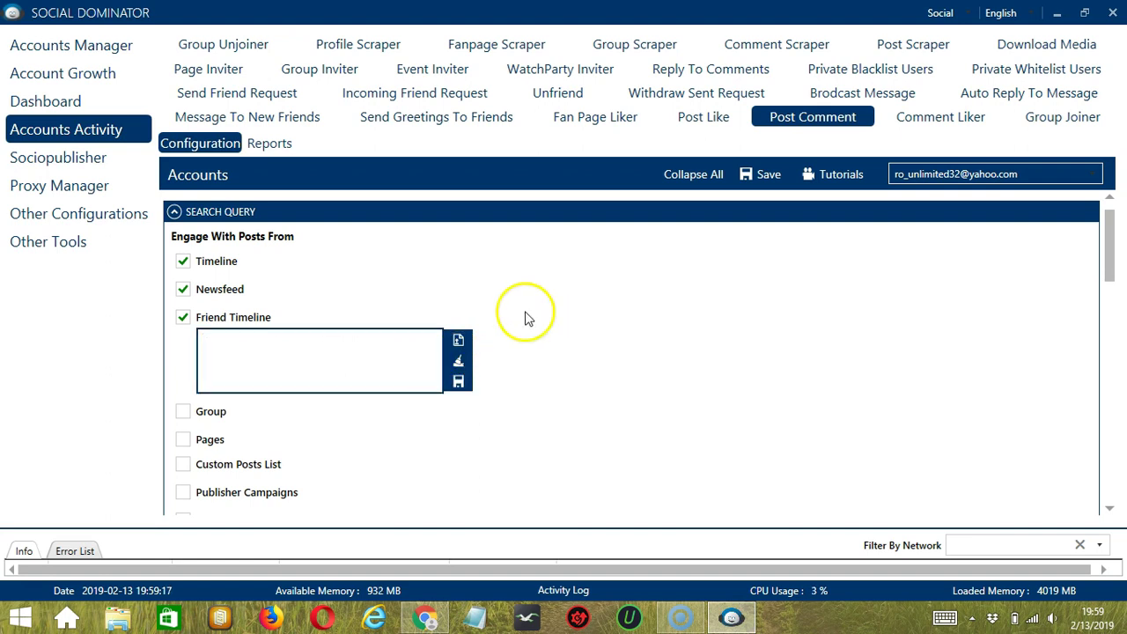
click(458, 341)
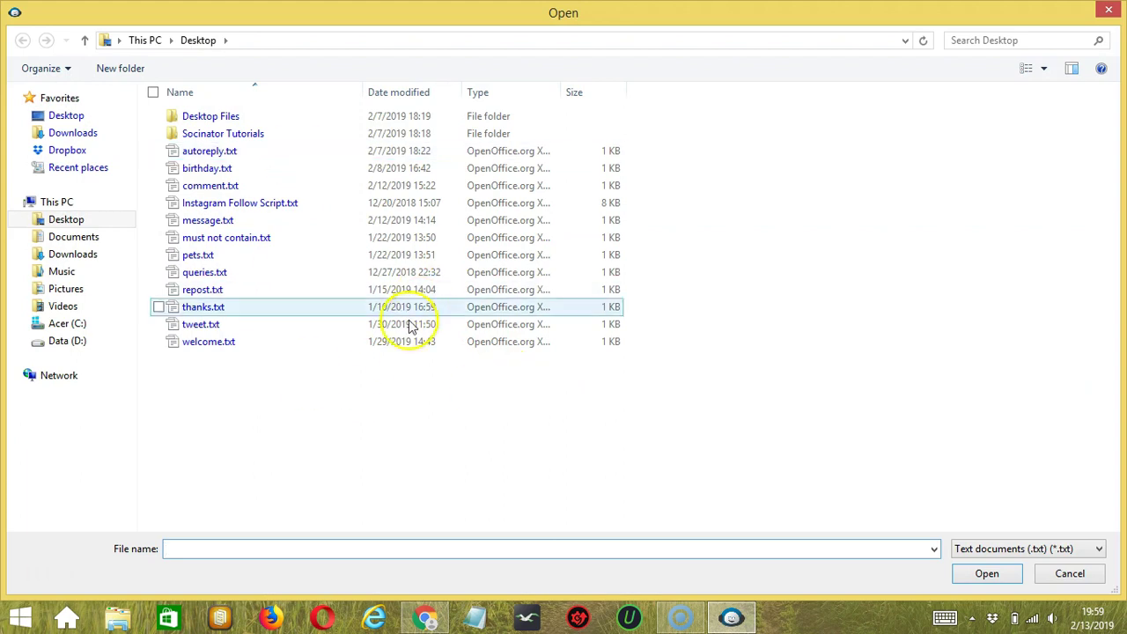
click(1078, 575)
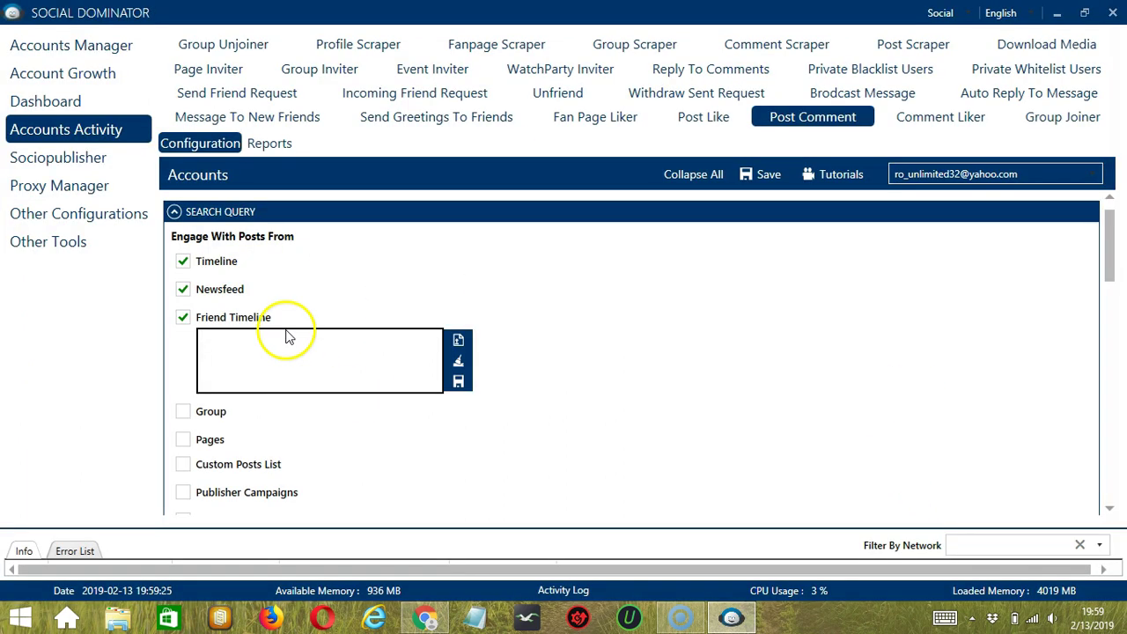
click(457, 382)
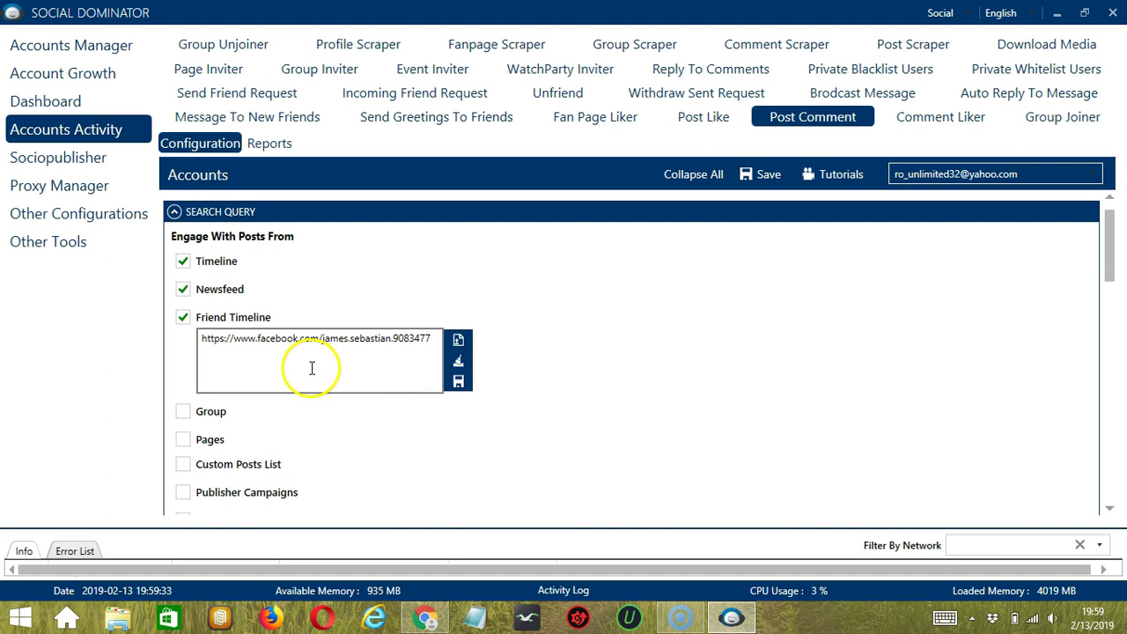
click(183, 411)
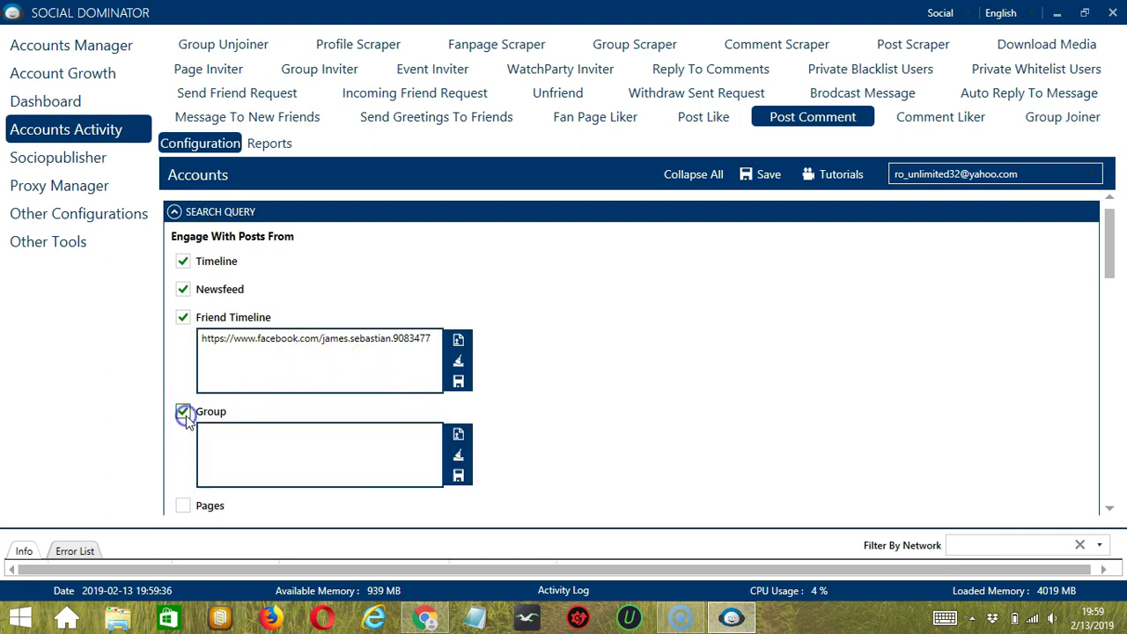
scroll(518, 402, down, 3)
click(365, 337)
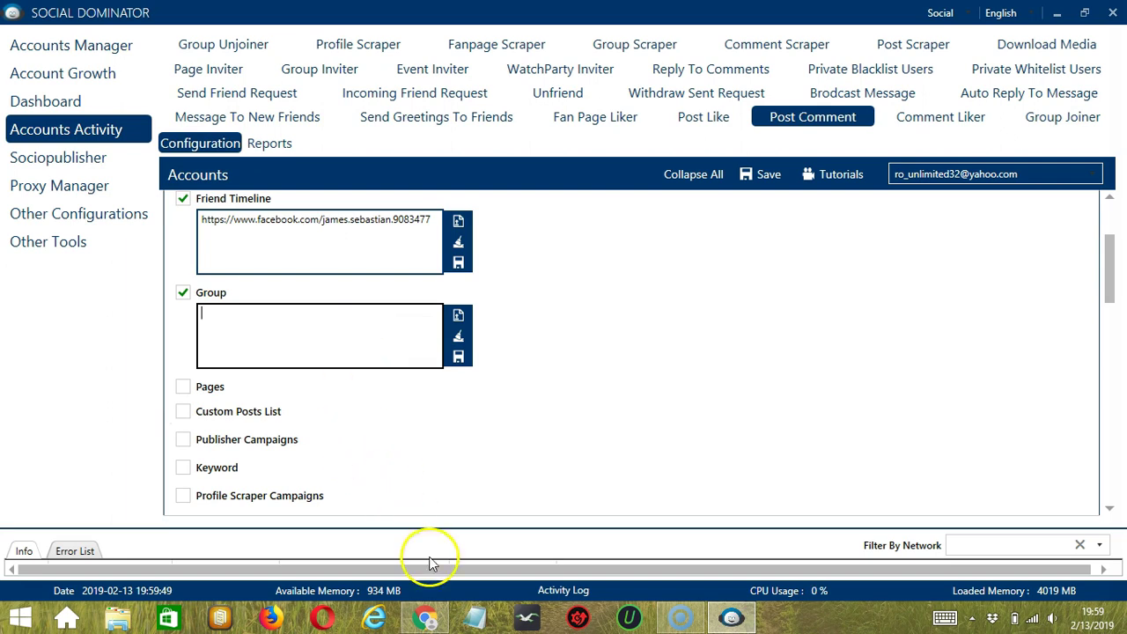
click(426, 616)
click(299, 11)
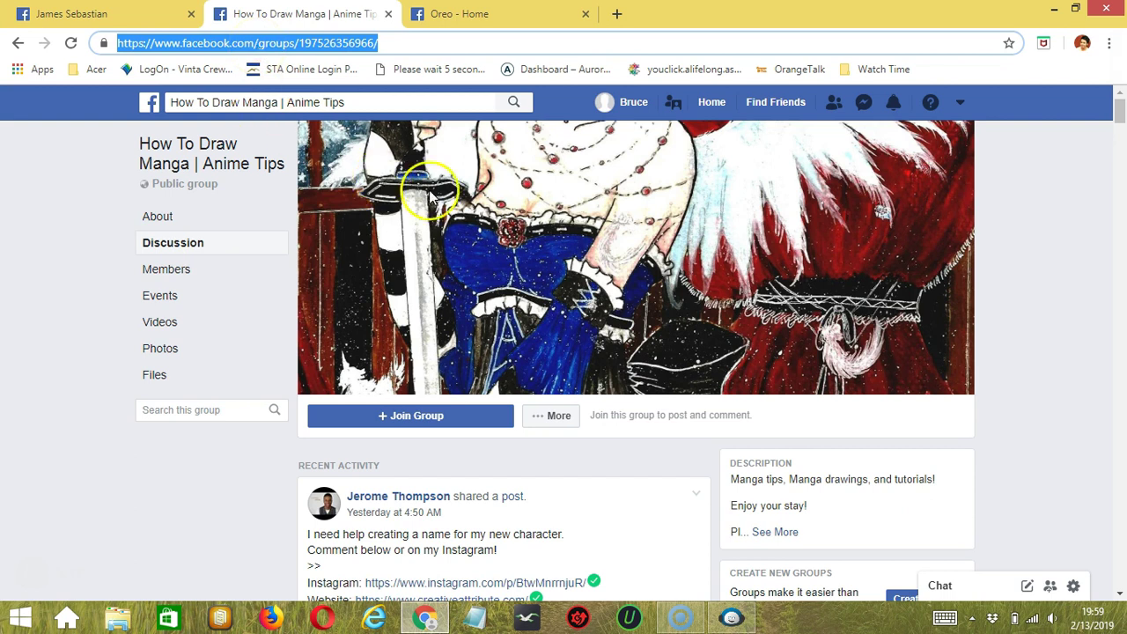
click(730, 617)
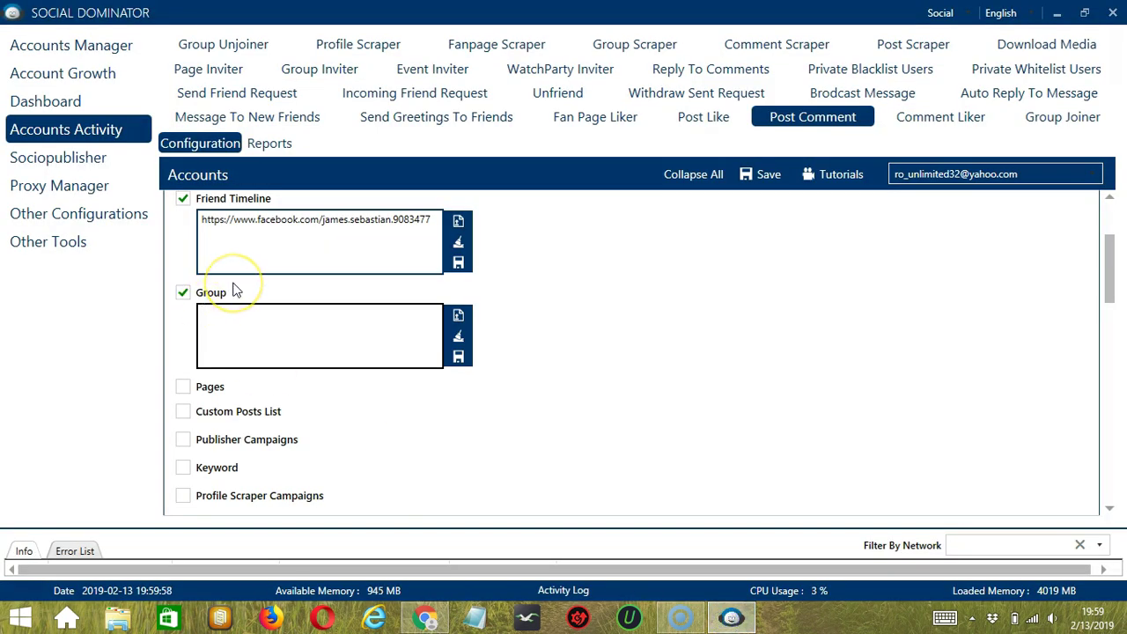
key(ctrl+v)
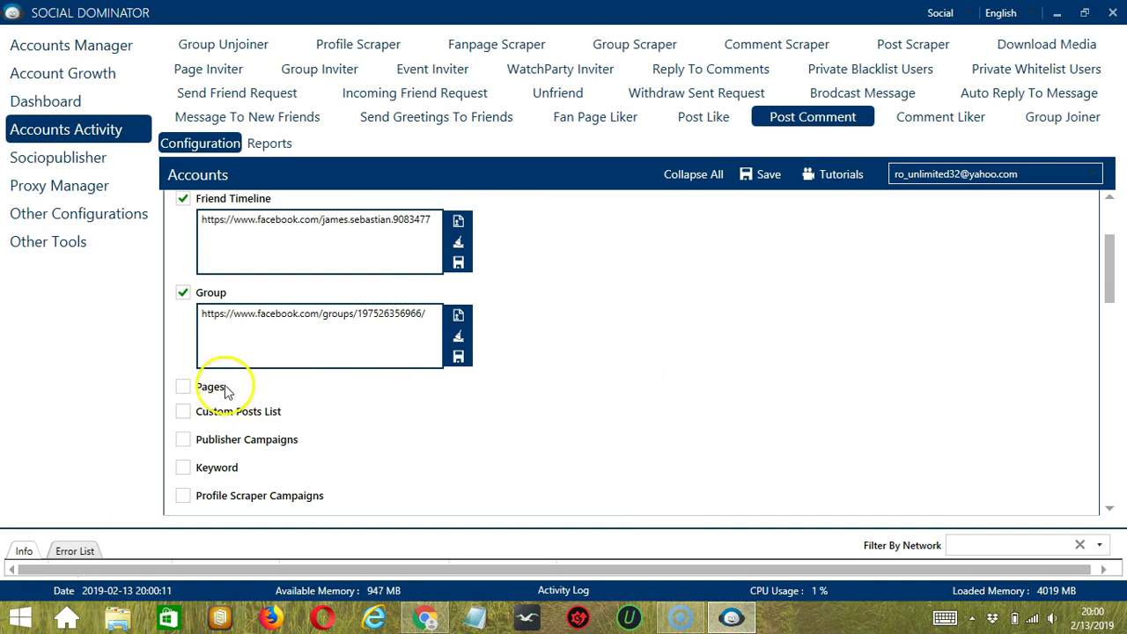
click(182, 386)
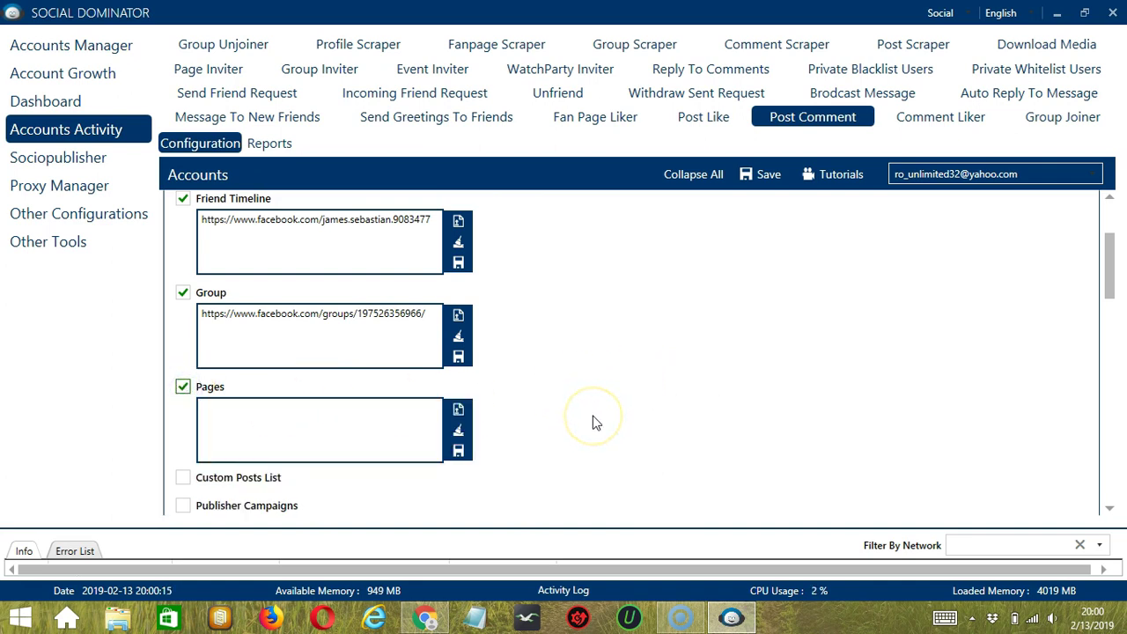
click(421, 621)
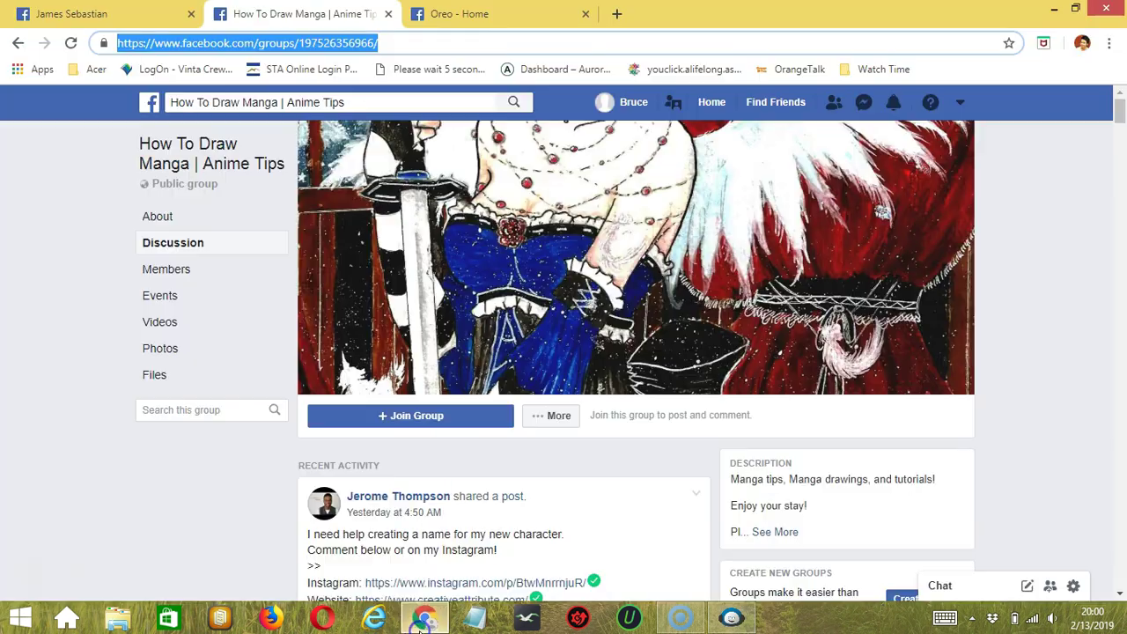
click(440, 13)
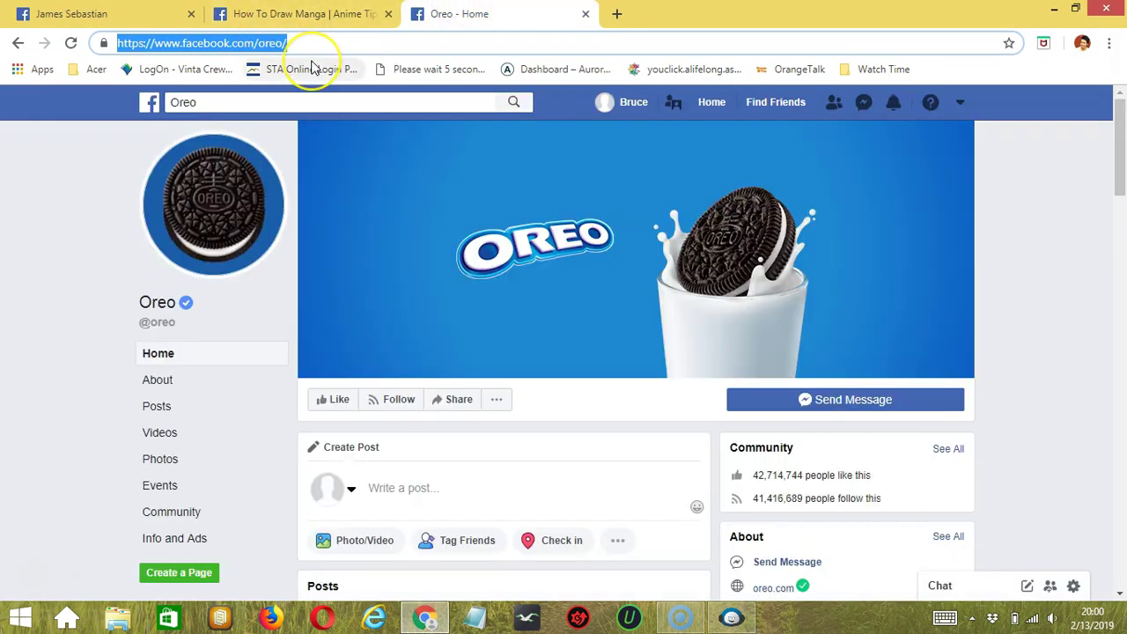
click(731, 617)
click(310, 445)
text(https://www.facebook.com/oreo/)
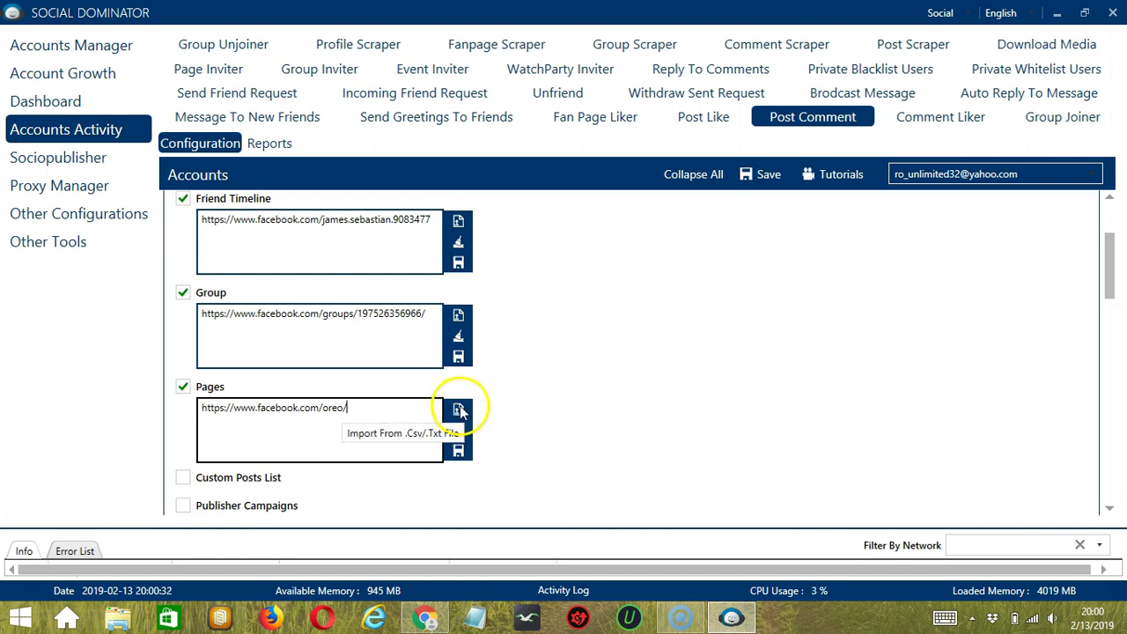
click(458, 450)
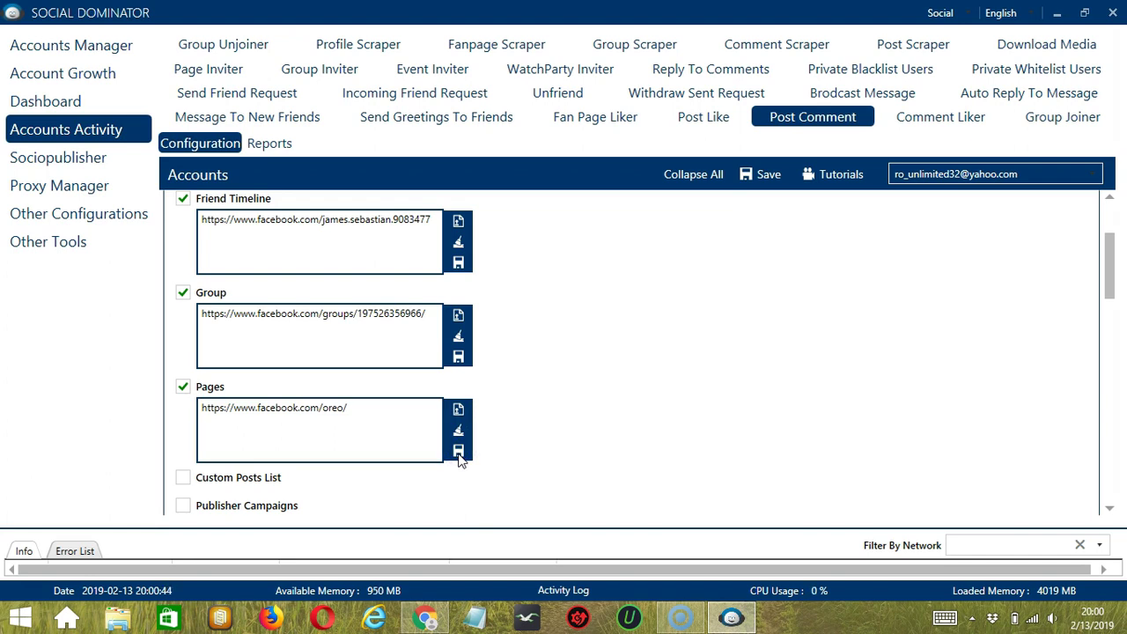
Enable Custom Posts List, add the link of Oreo's February 9 video post copied from Facebook in Chrome, and save the list
scroll(319, 272, down, 3)
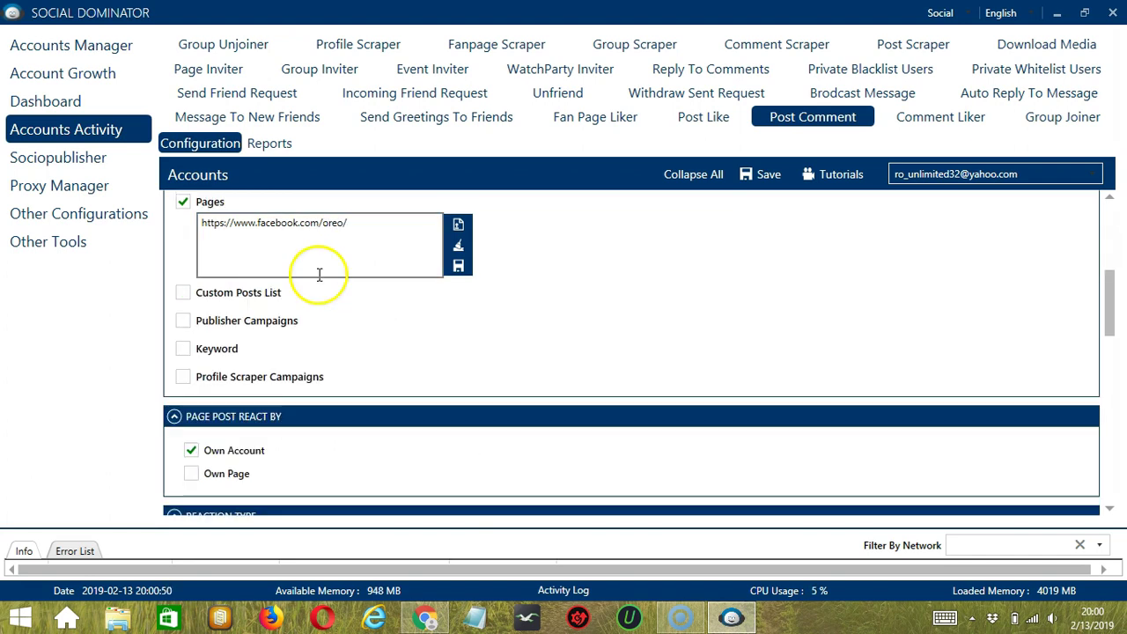
click(254, 293)
click(266, 326)
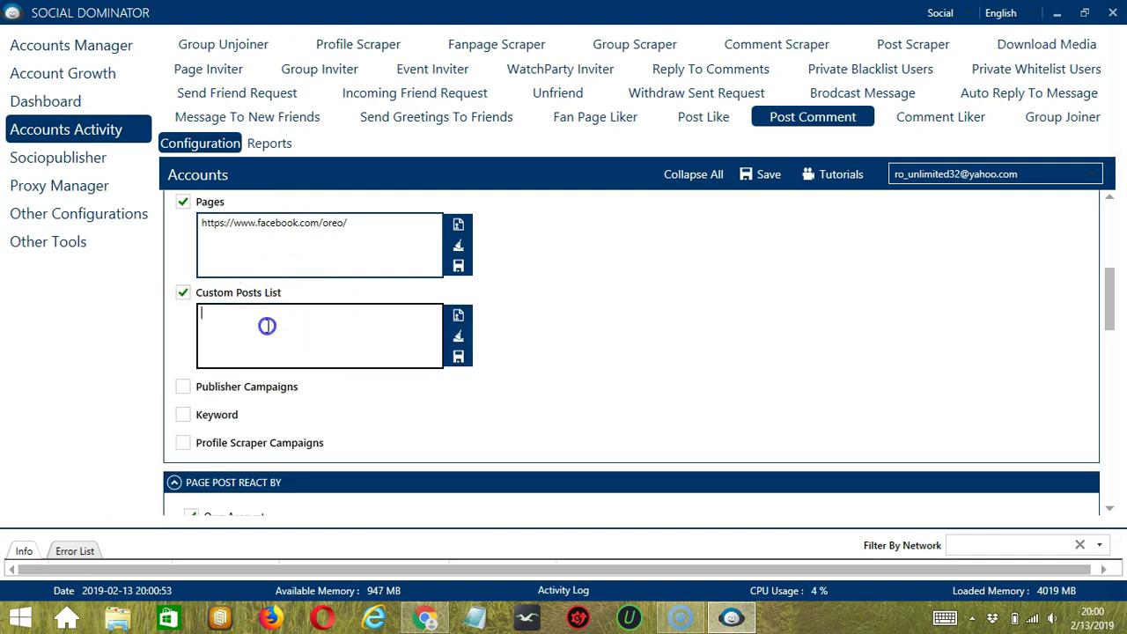
click(426, 618)
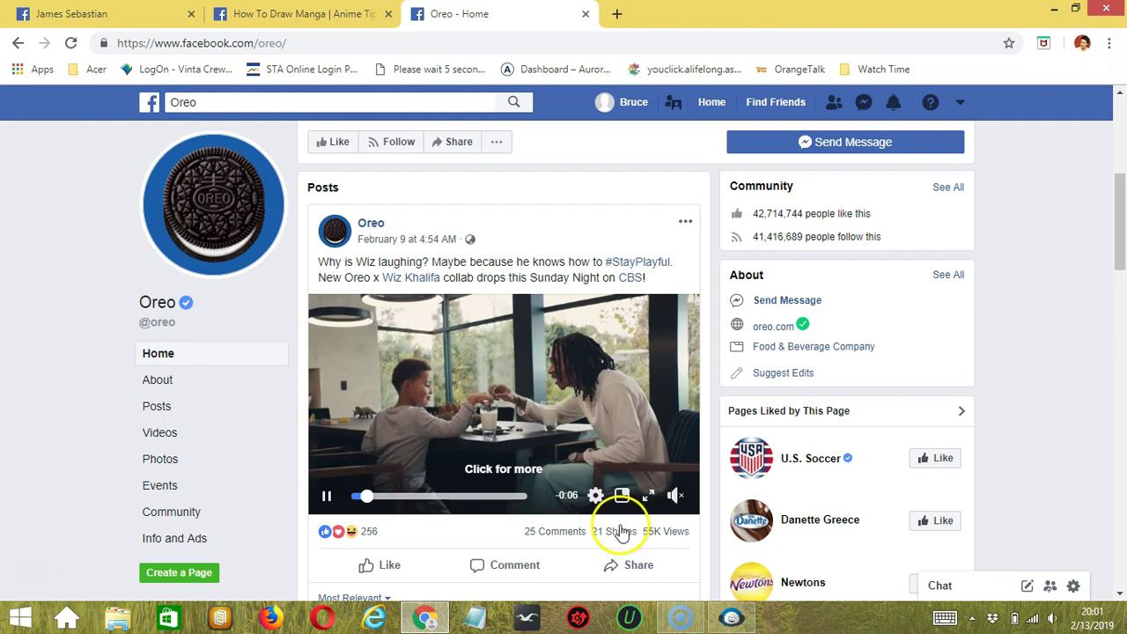
click(628, 564)
click(607, 530)
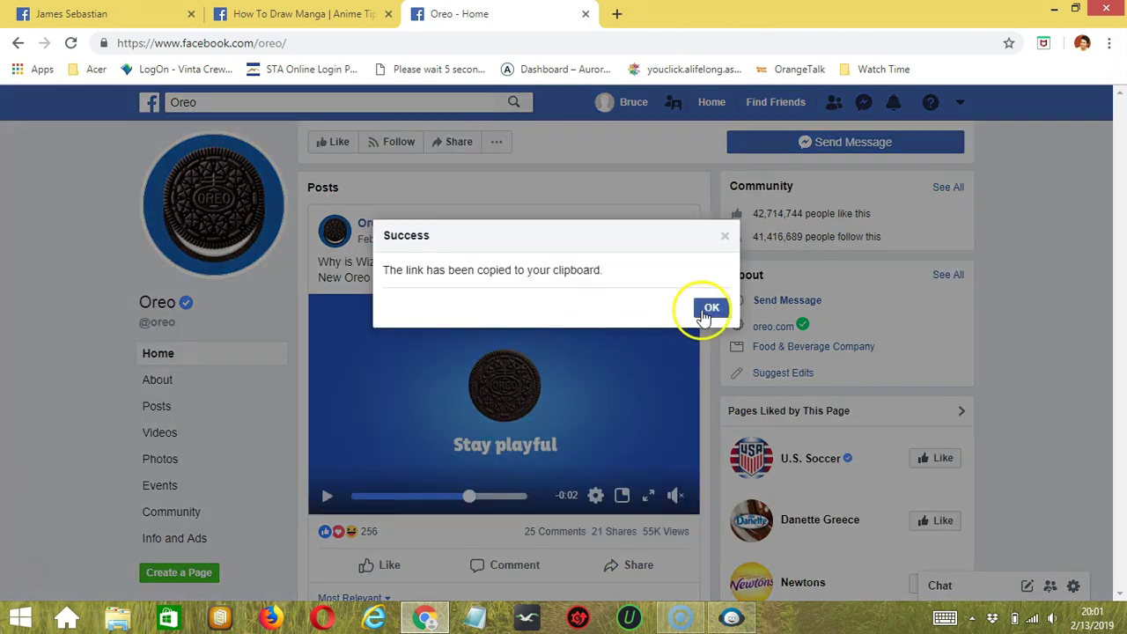
click(710, 308)
key(alt+Tab)
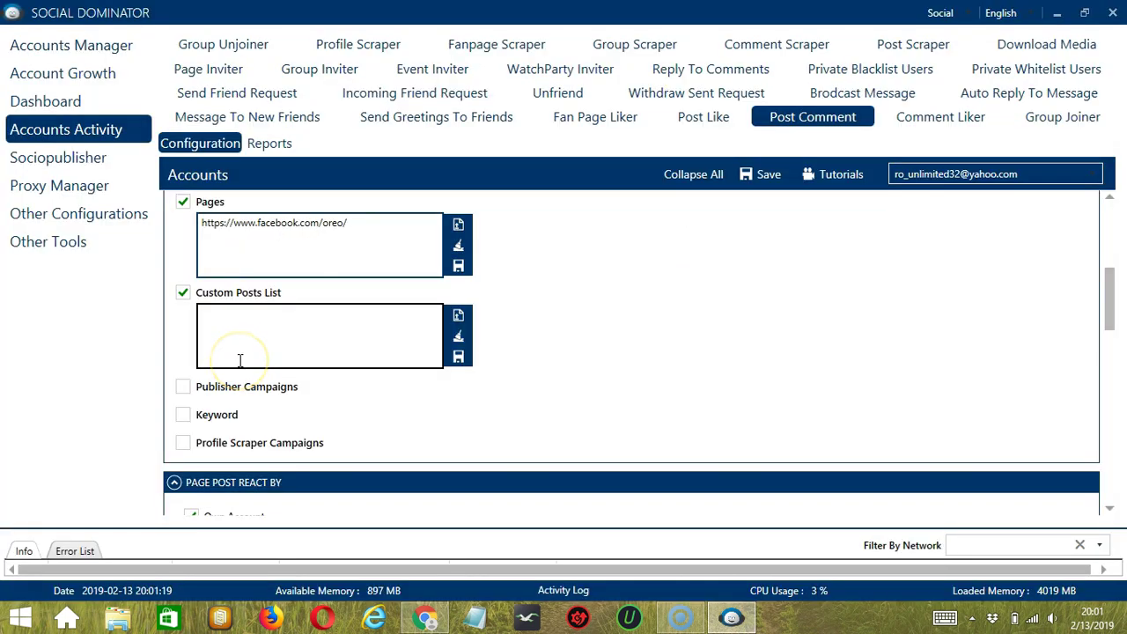
key(ctrl+v)
click(457, 357)
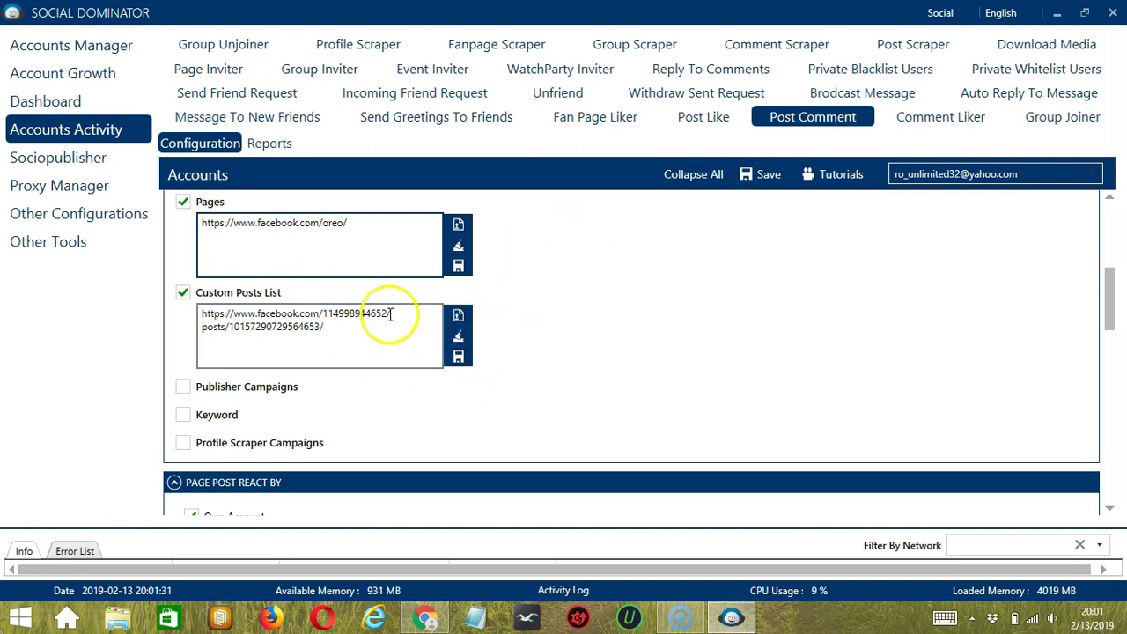
click(257, 393)
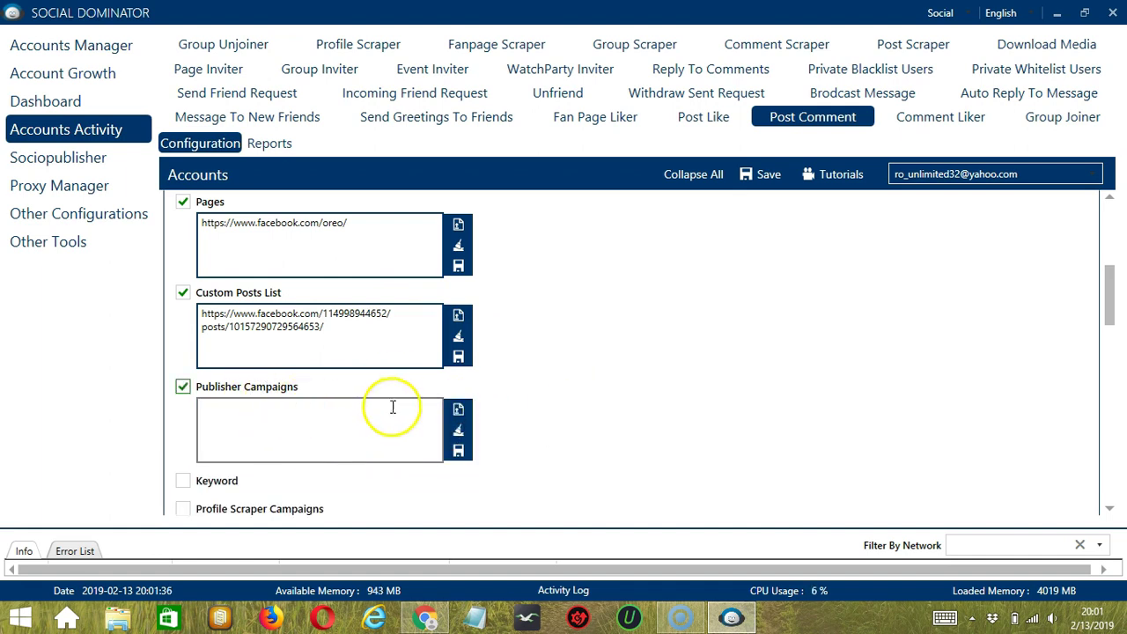
click(347, 428)
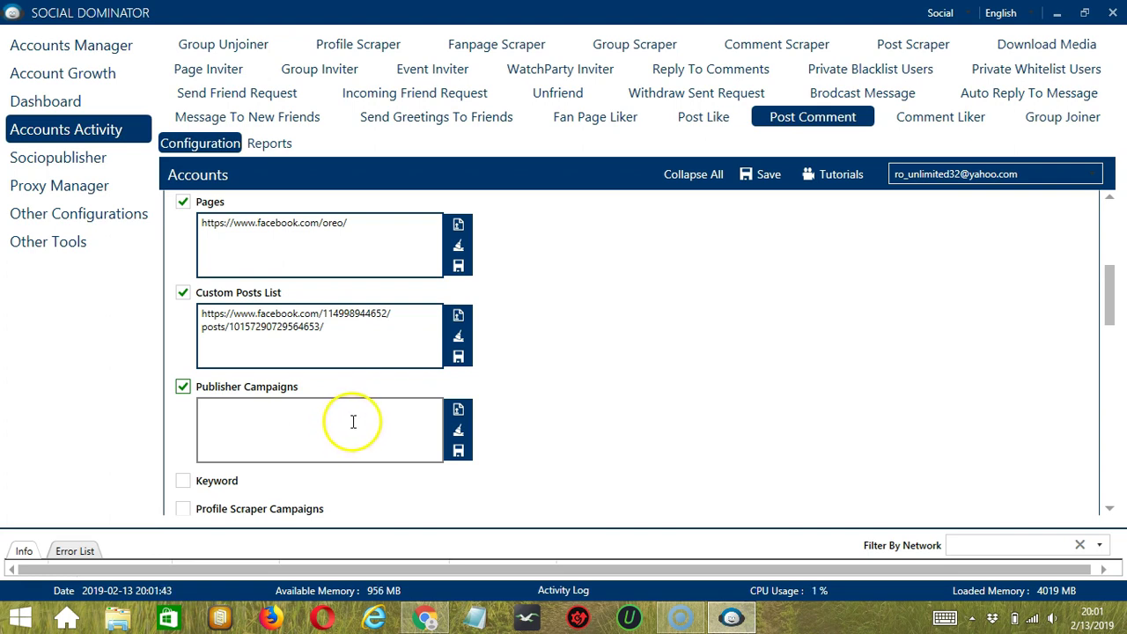
click(357, 420)
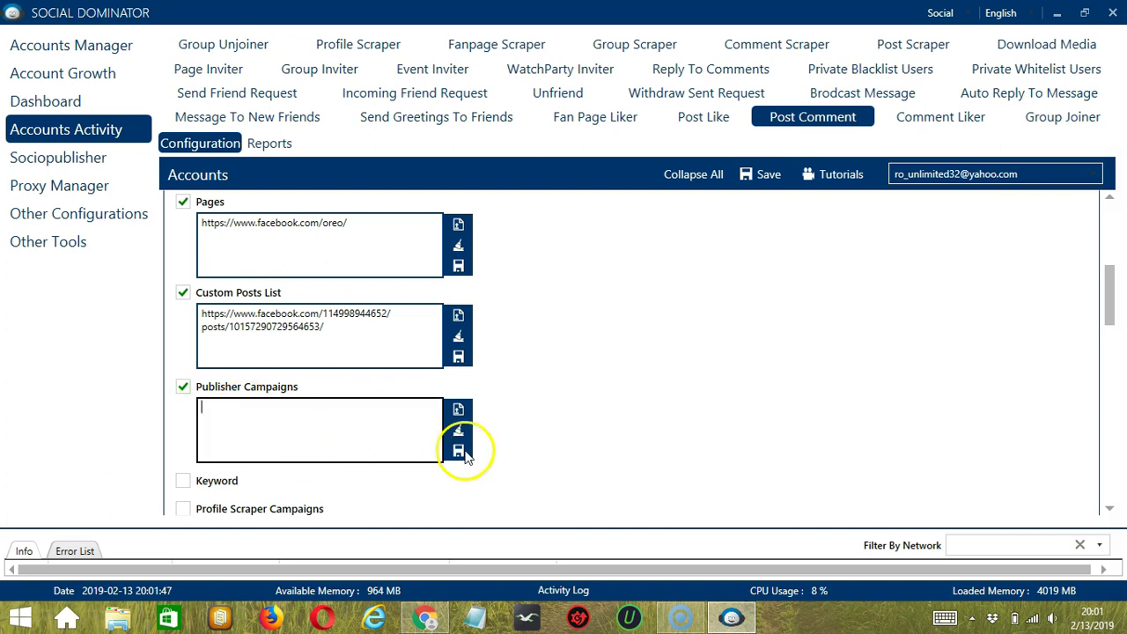
click(183, 387)
Enable the Keyword source, enter the keyword "cats" and save the list
click(182, 415)
click(269, 455)
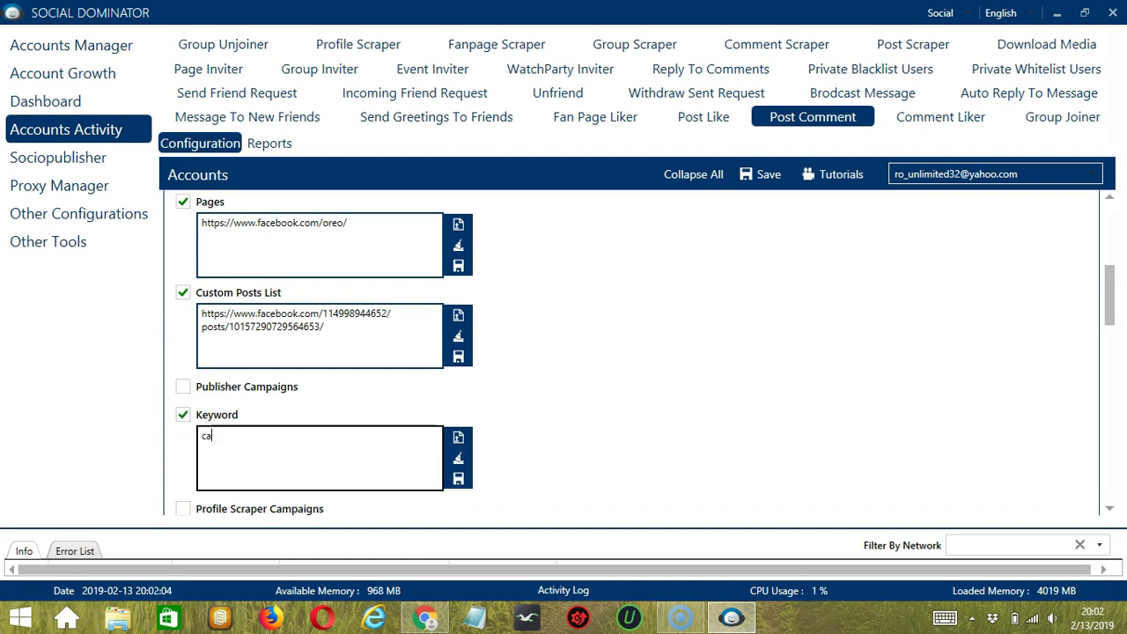
text(cats)
click(459, 478)
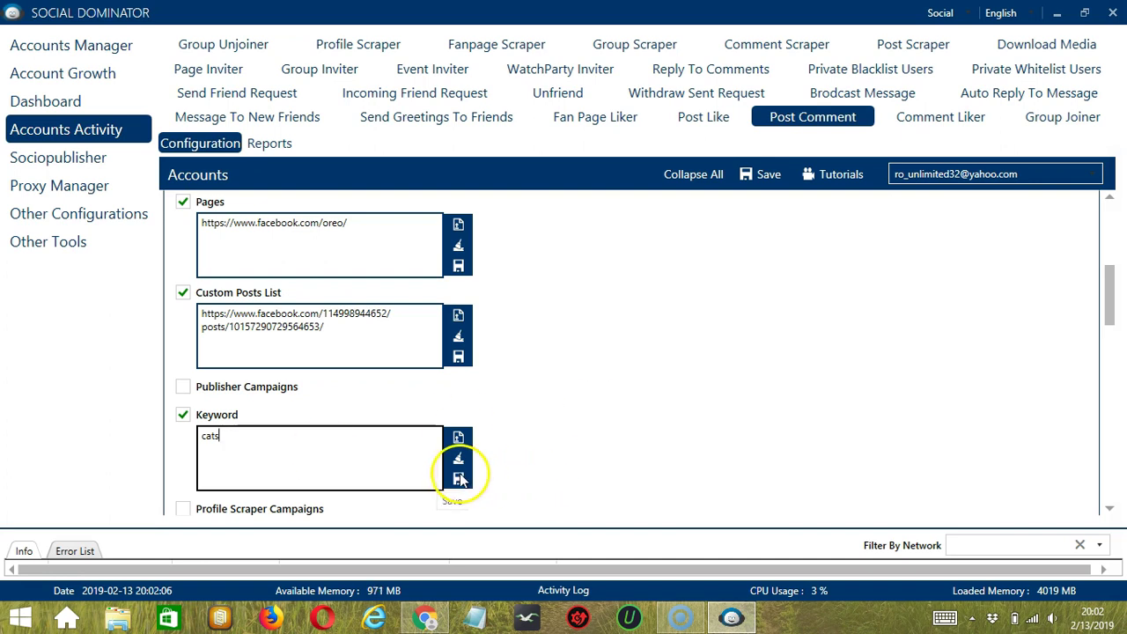
Enable the Profile Scraper Campaigns source and place the cursor in its empty list
click(456, 440)
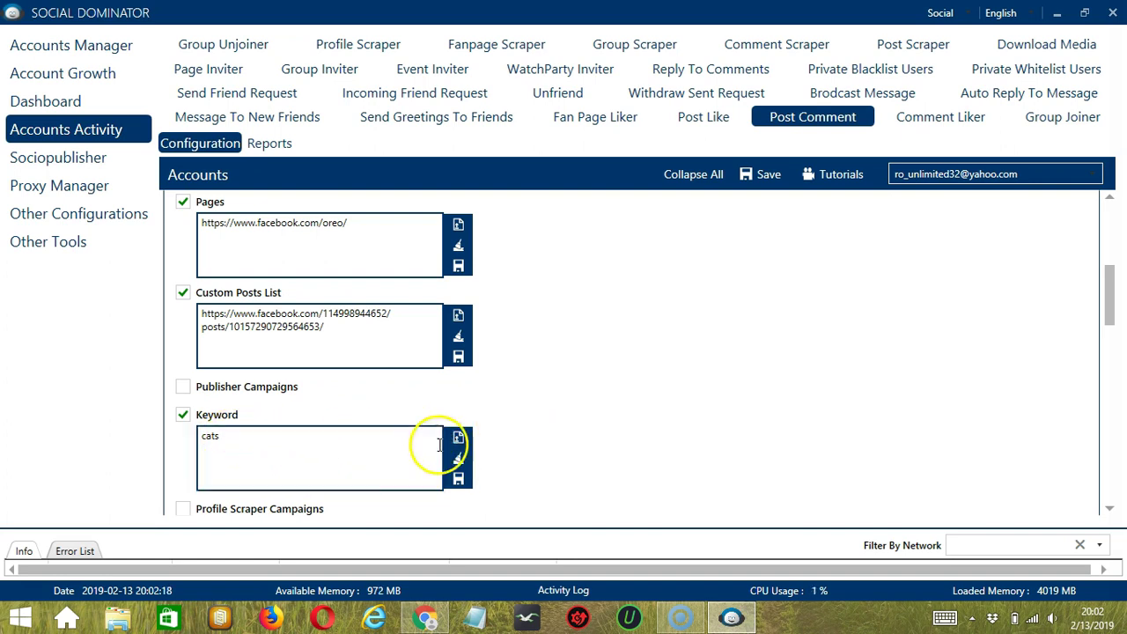
scroll(302, 440, down, 2)
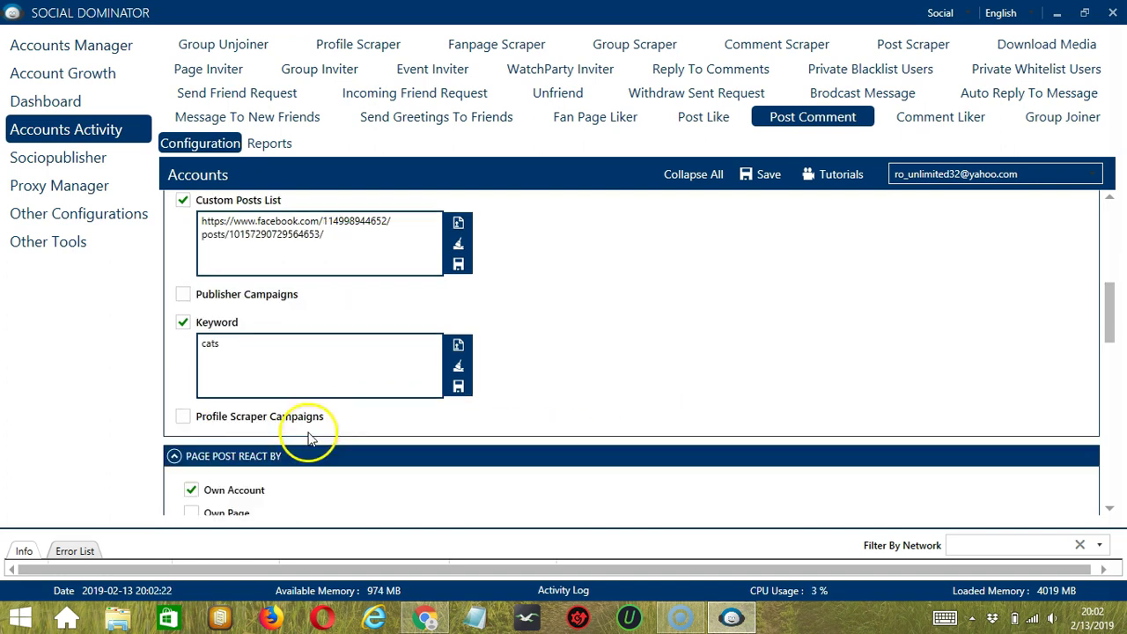
click(182, 416)
click(283, 445)
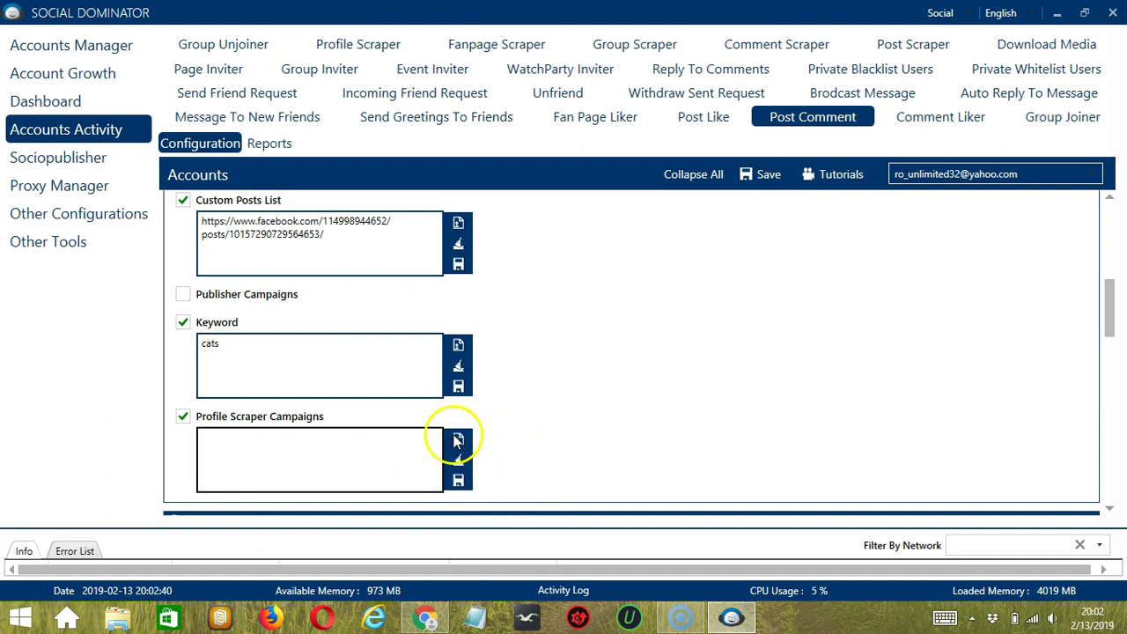
Enable Own Page alongside Own Account for reacting to page posts, and activate its empty page list
scroll(372, 234, down, 5)
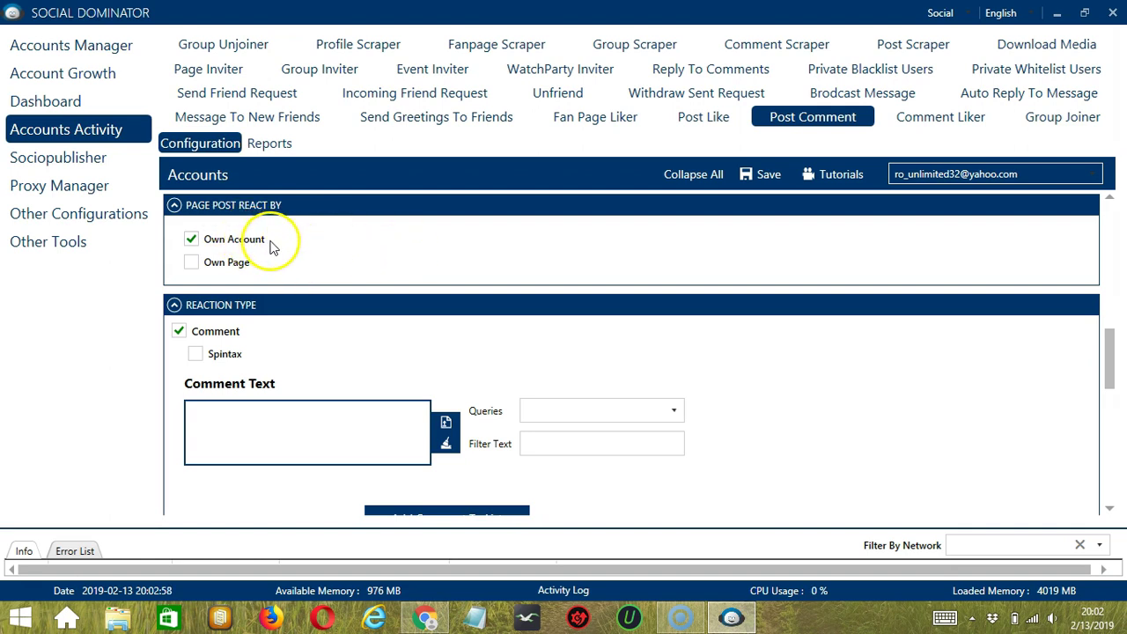
click(192, 263)
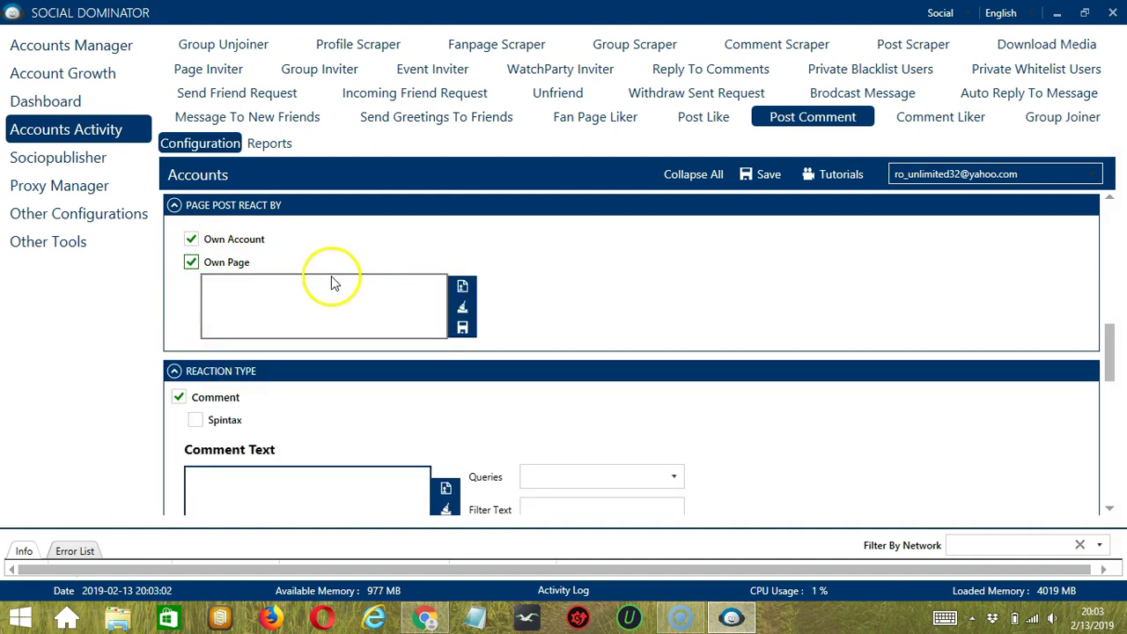
click(293, 319)
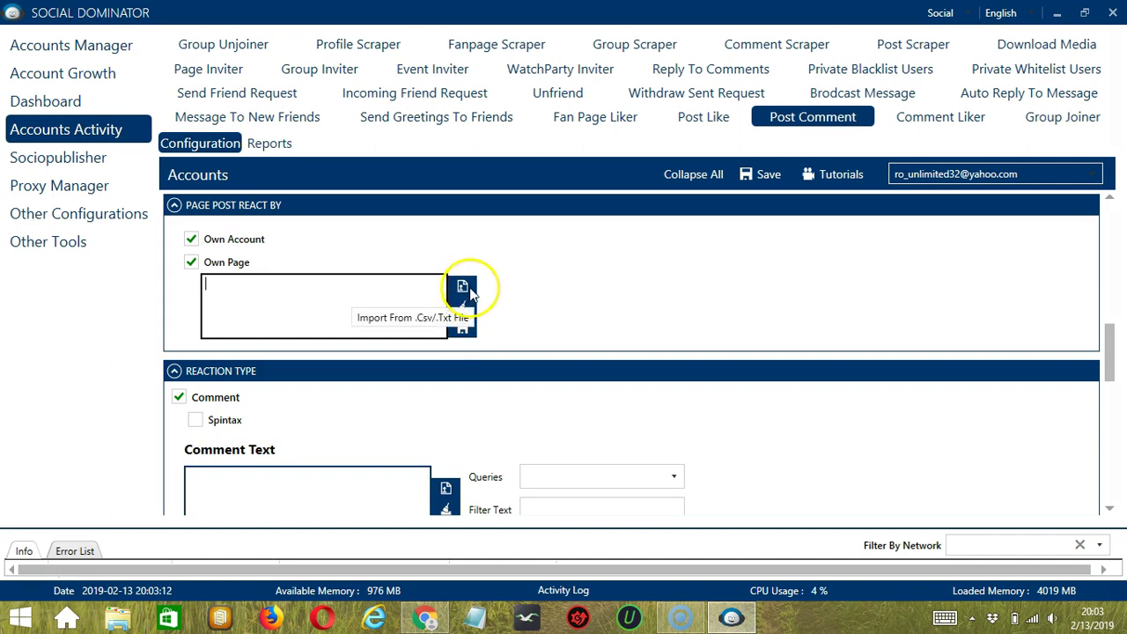
Enter the comment text "(Cool | Awesome | Great)" by hand and clear it again
scroll(624, 308, down, 2)
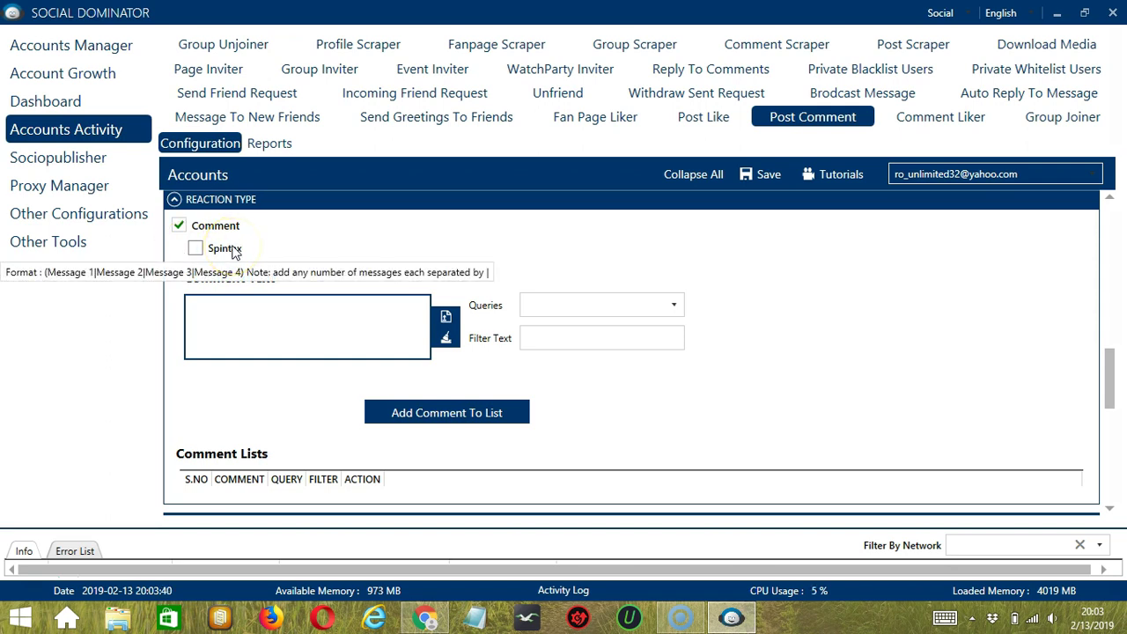
click(296, 314)
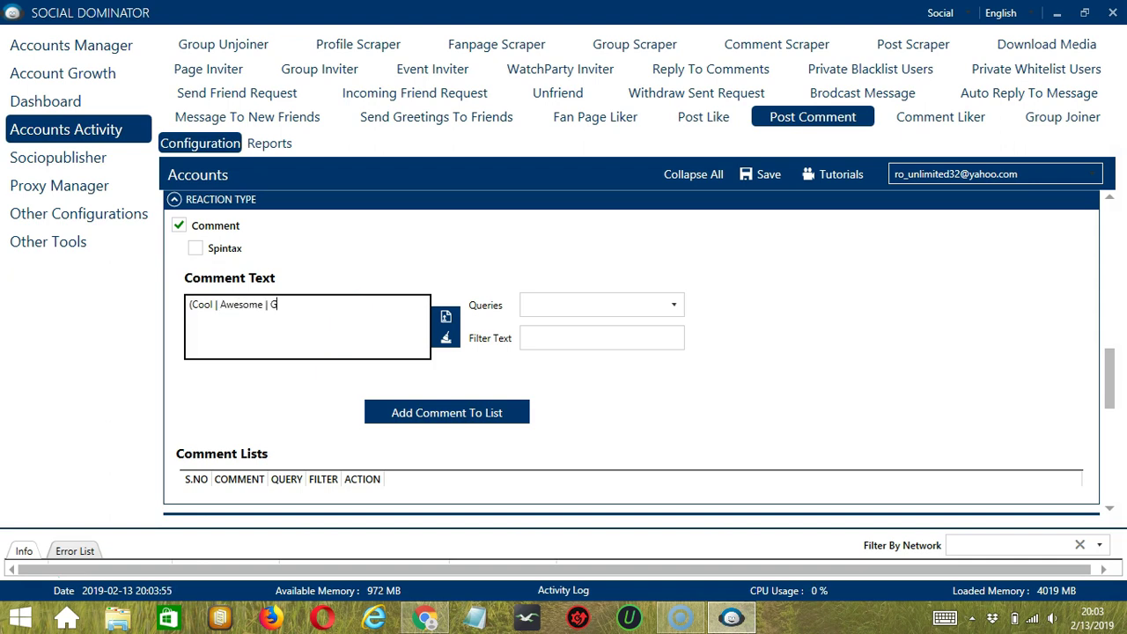
text(t))
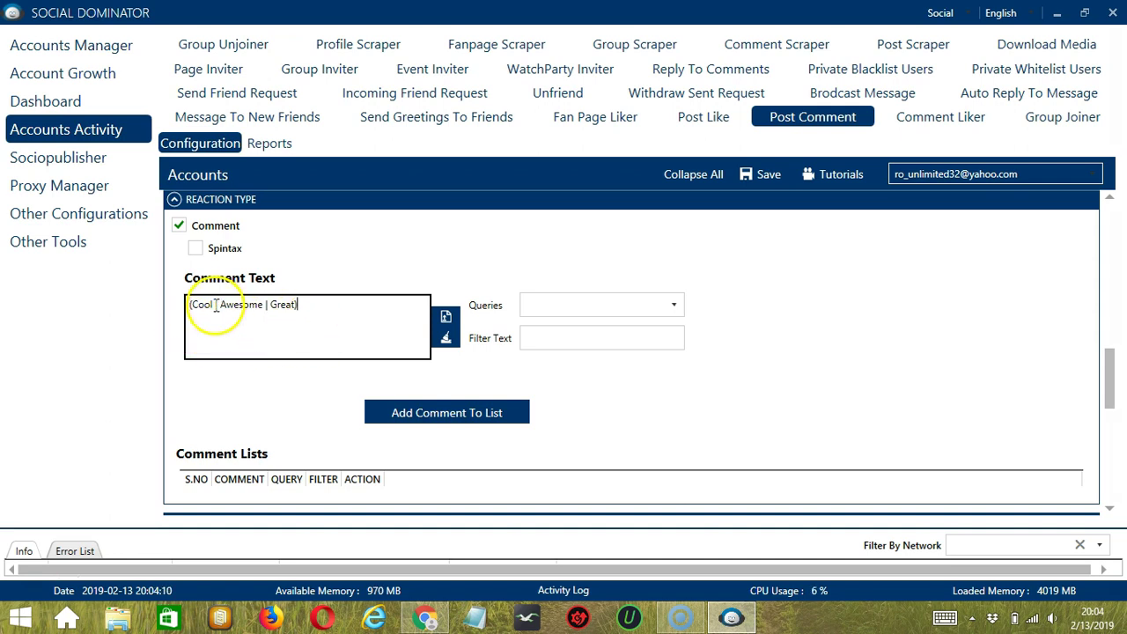
click(446, 338)
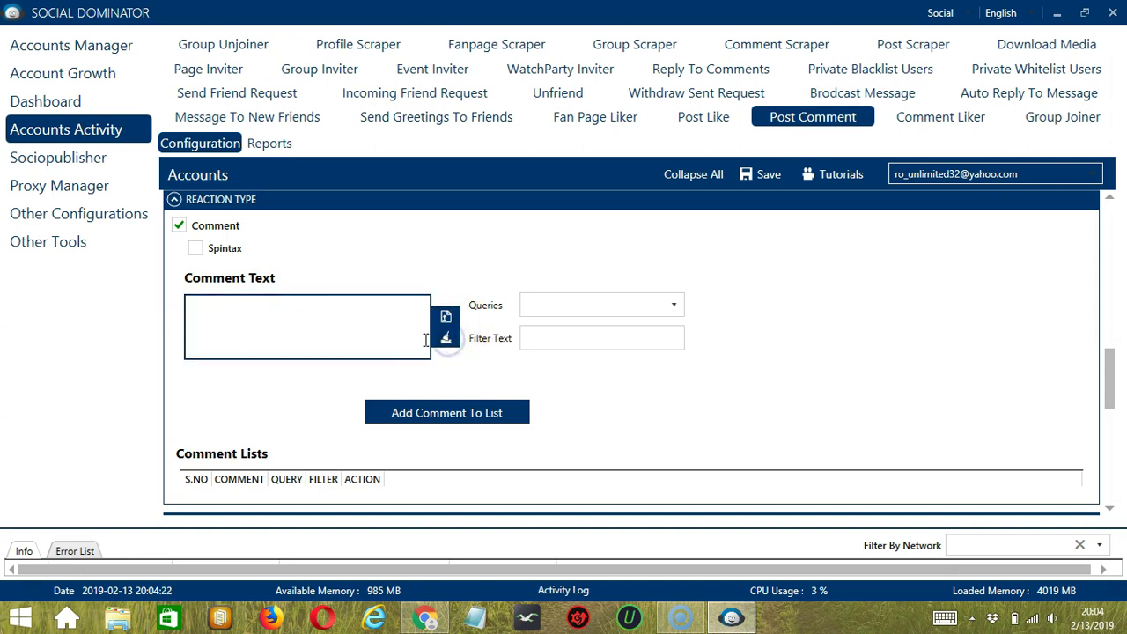
Import the comment text from comment.txt on the Desktop and enable Spintax for it
click(446, 318)
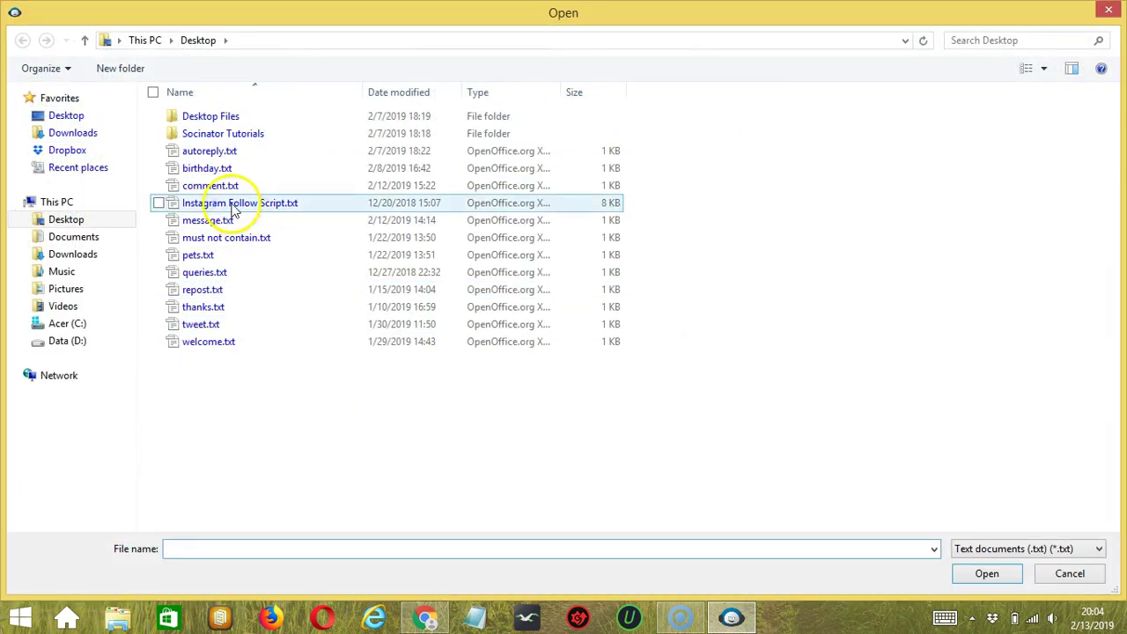
click(220, 188)
click(1013, 573)
click(347, 318)
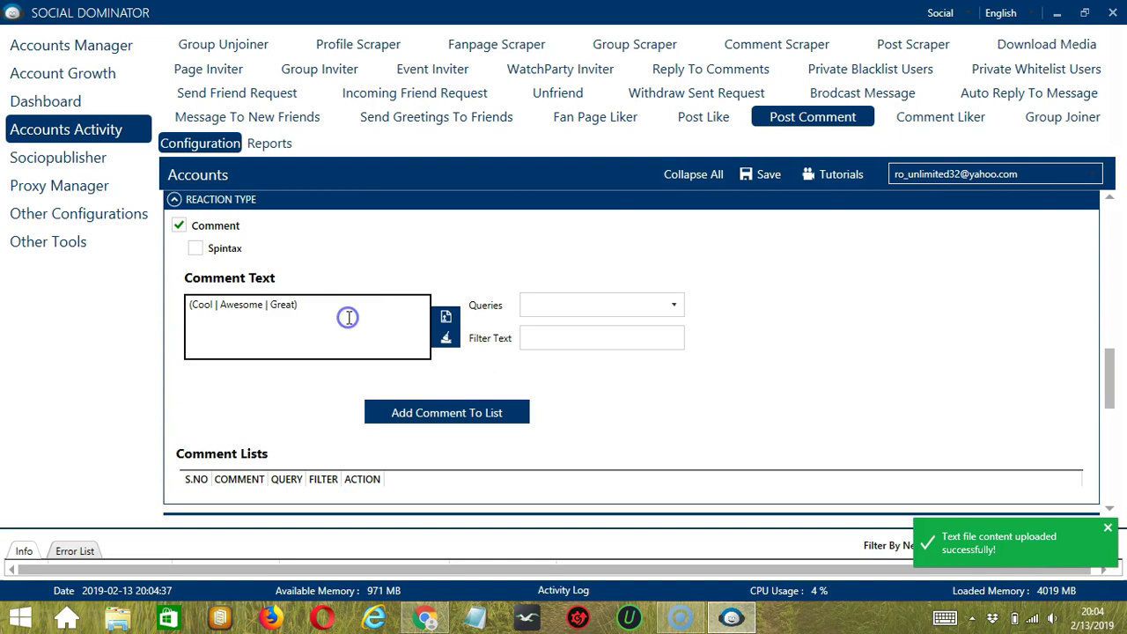
click(196, 250)
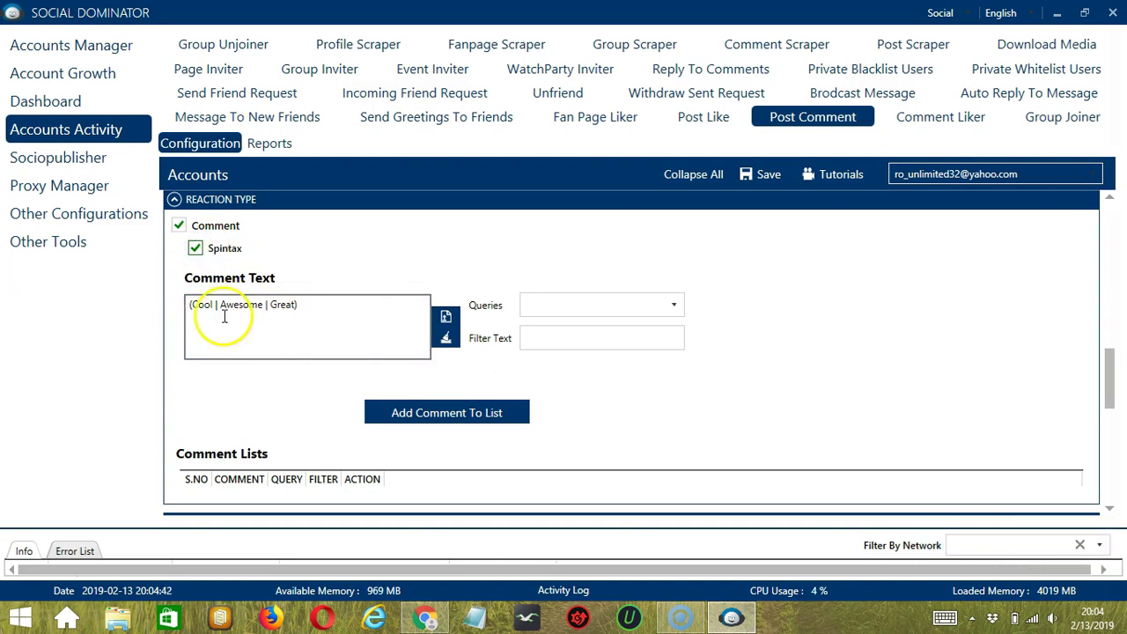
Assign the comment to all queries, leave the filter text empty and add the comment to the list
click(674, 304)
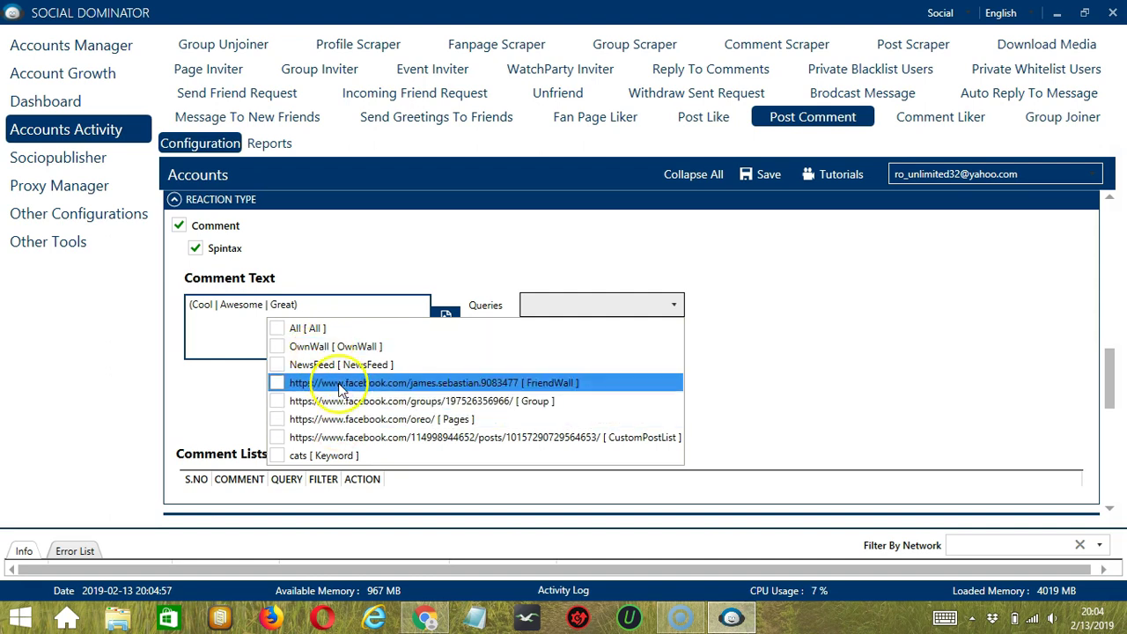
click(279, 330)
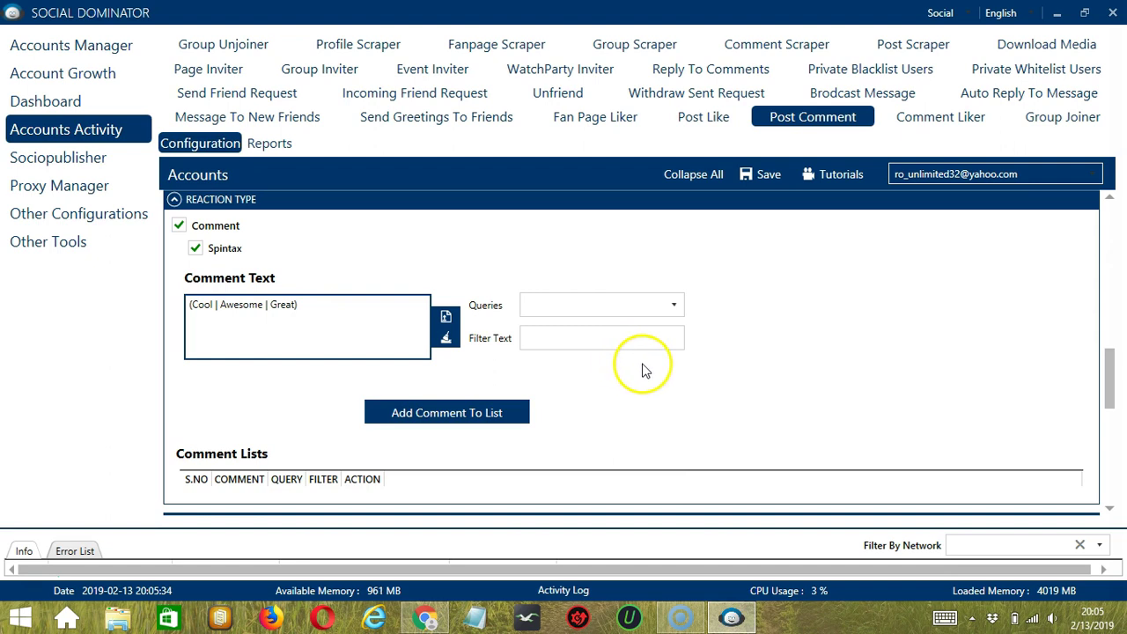
click(607, 349)
click(565, 339)
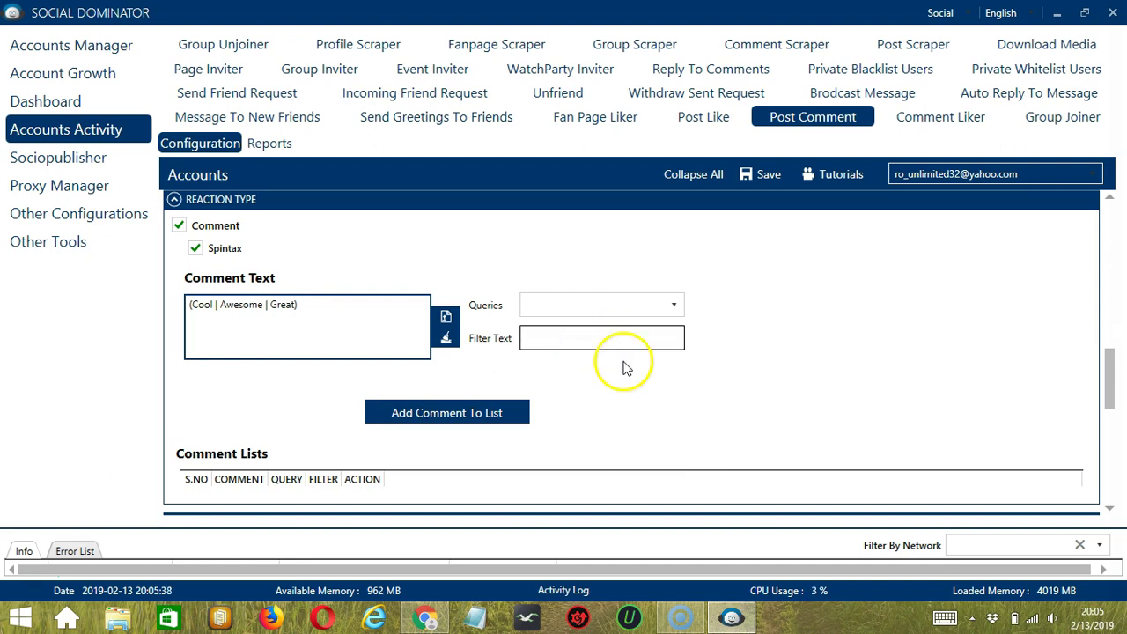
click(519, 414)
click(643, 373)
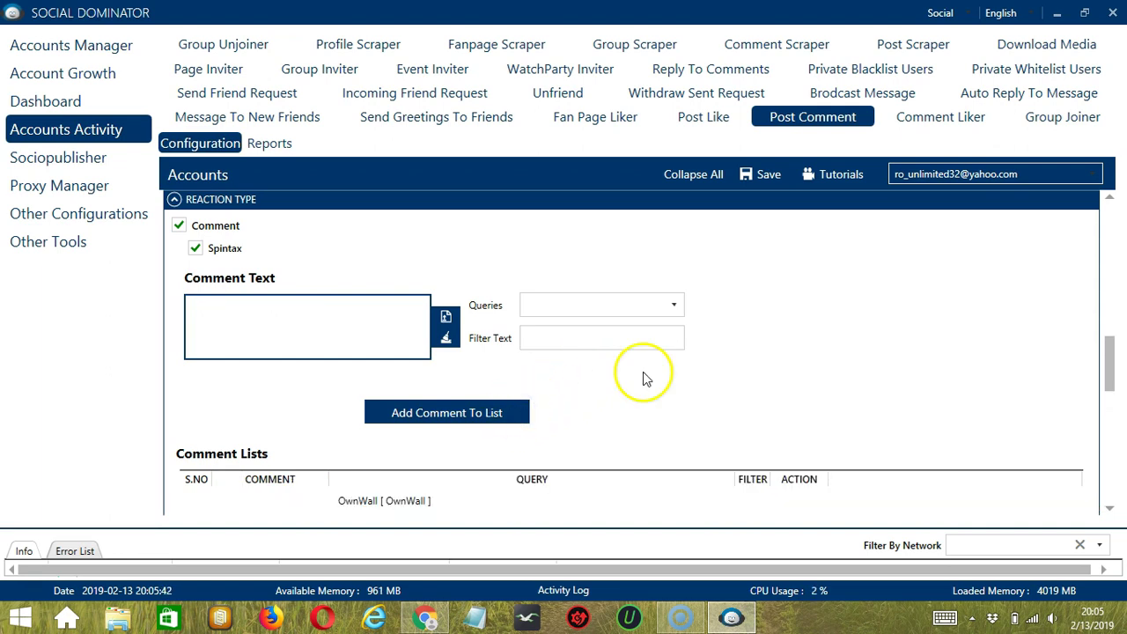
Show the available actions for the first entry in Comment Lists
click(1110, 509)
click(1110, 514)
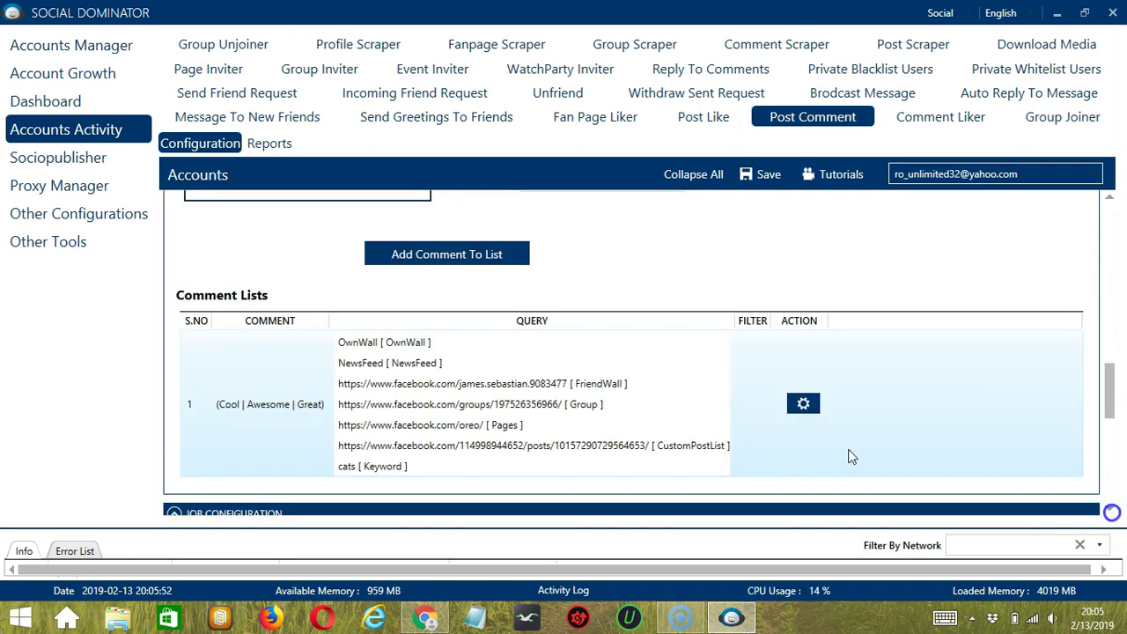
click(803, 404)
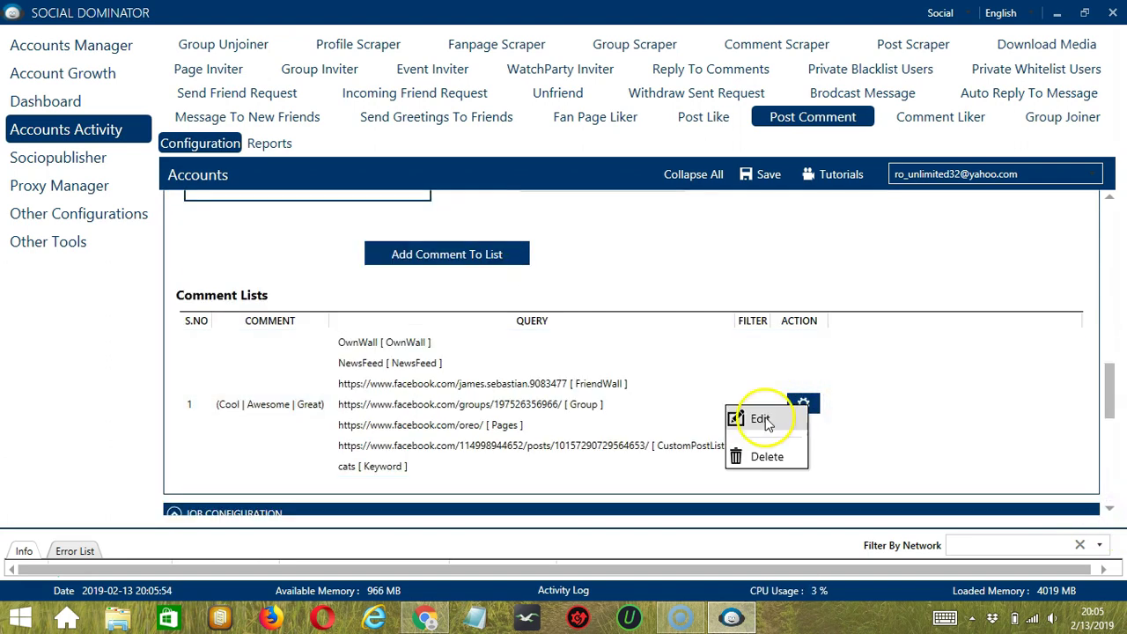
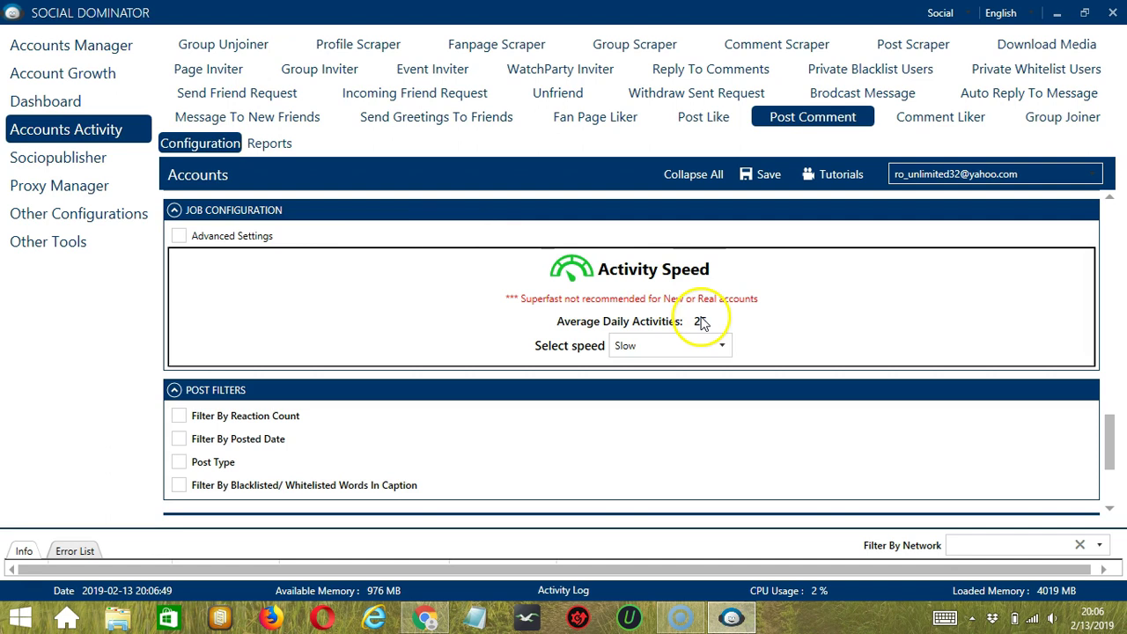
Try the Fast activity speed in the job configuration and settle on Superfast
click(722, 346)
click(668, 382)
click(720, 347)
click(654, 397)
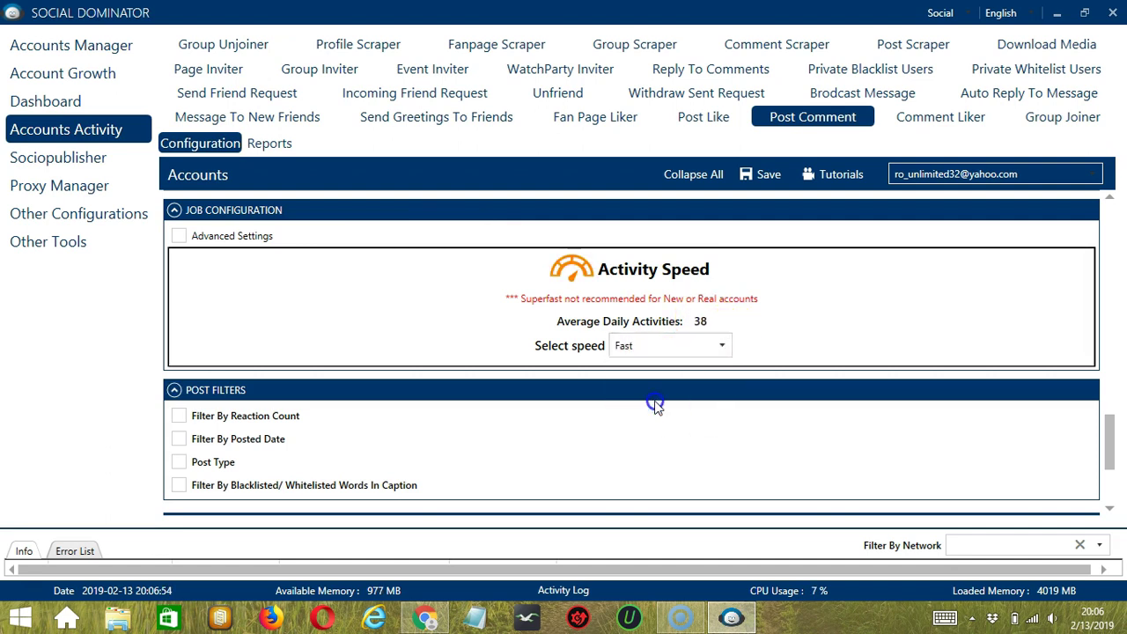
click(720, 345)
click(662, 419)
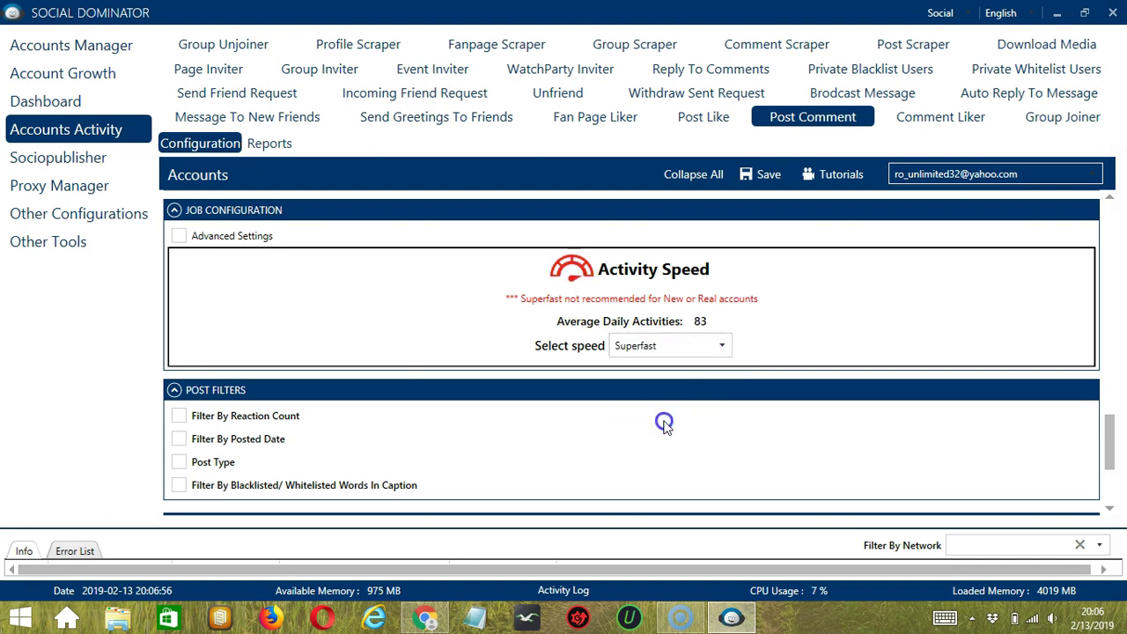
click(483, 333)
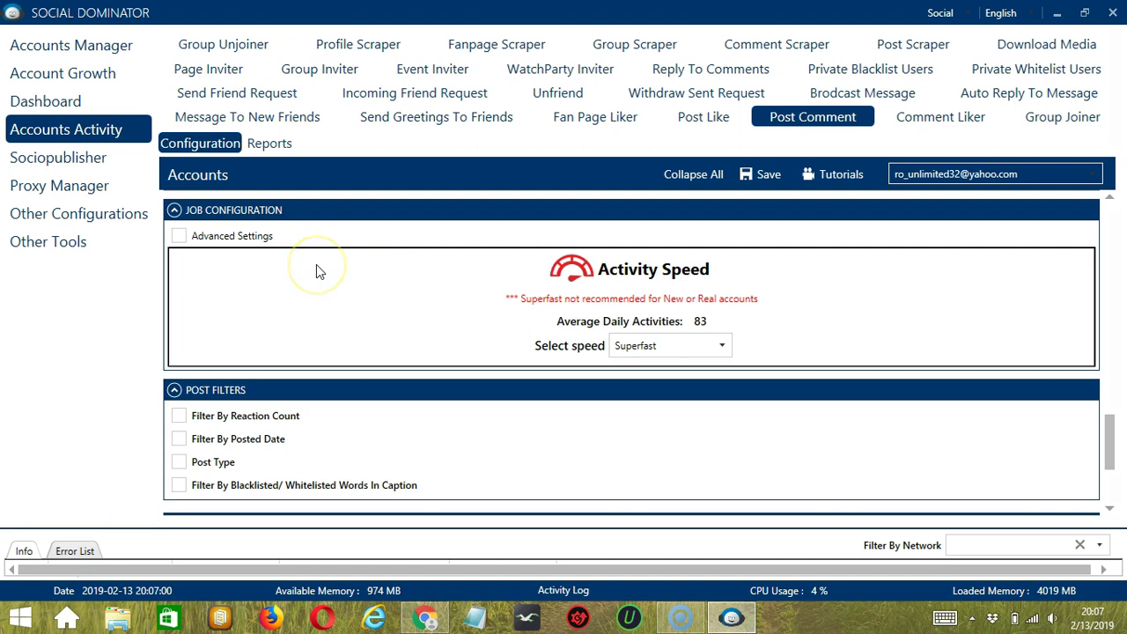
Enable Advanced Settings in the job configuration and turn on the daily comment increase
click(178, 237)
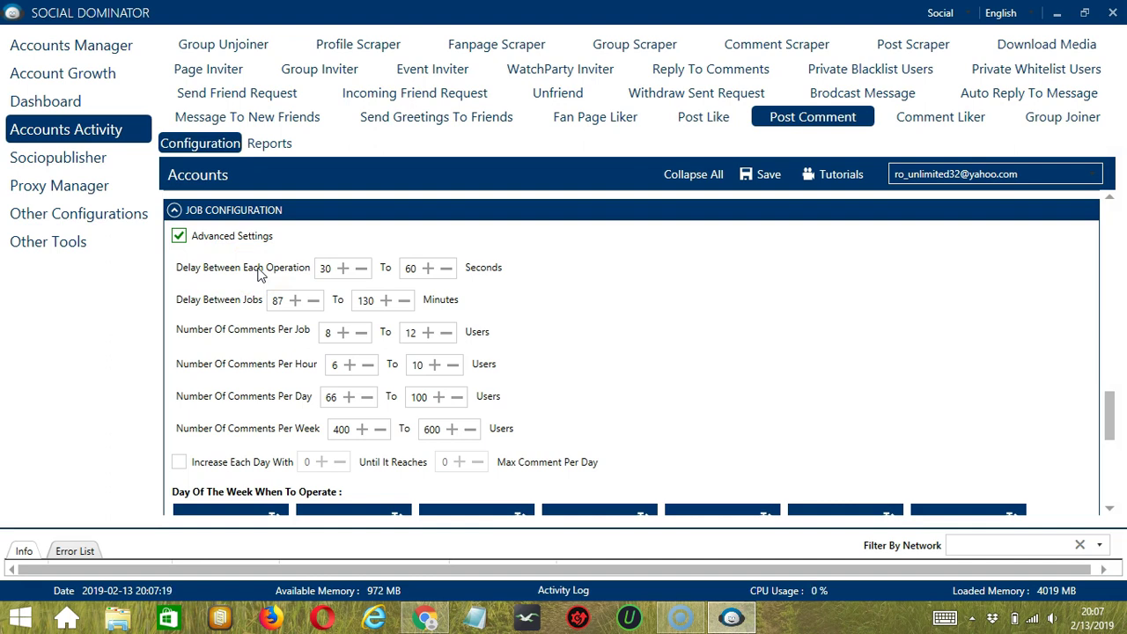
click(232, 296)
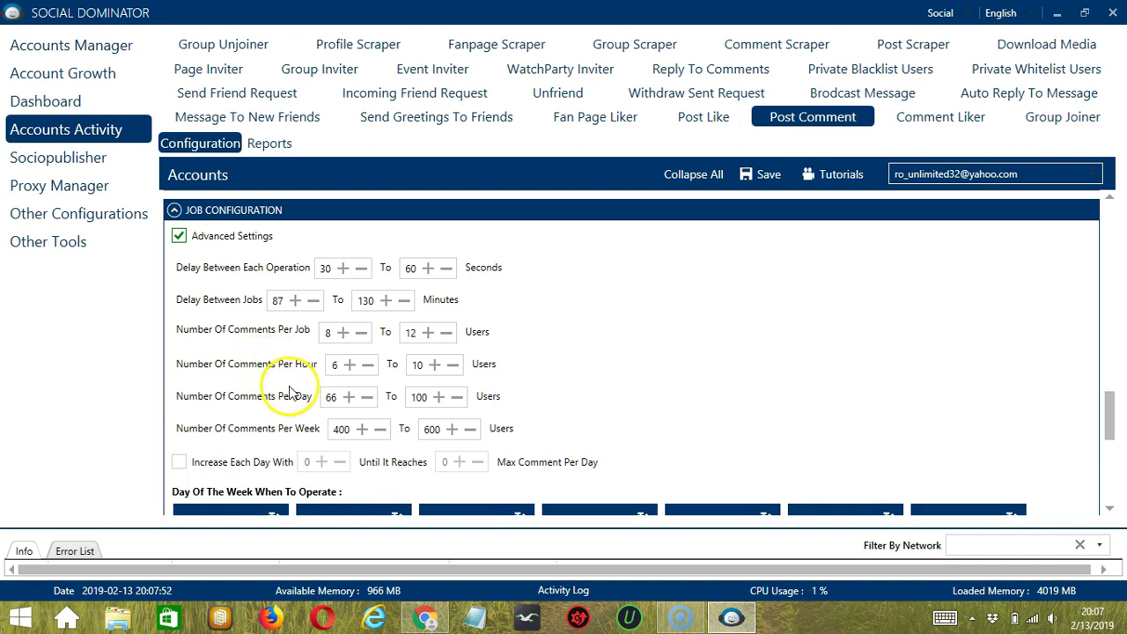
click(180, 463)
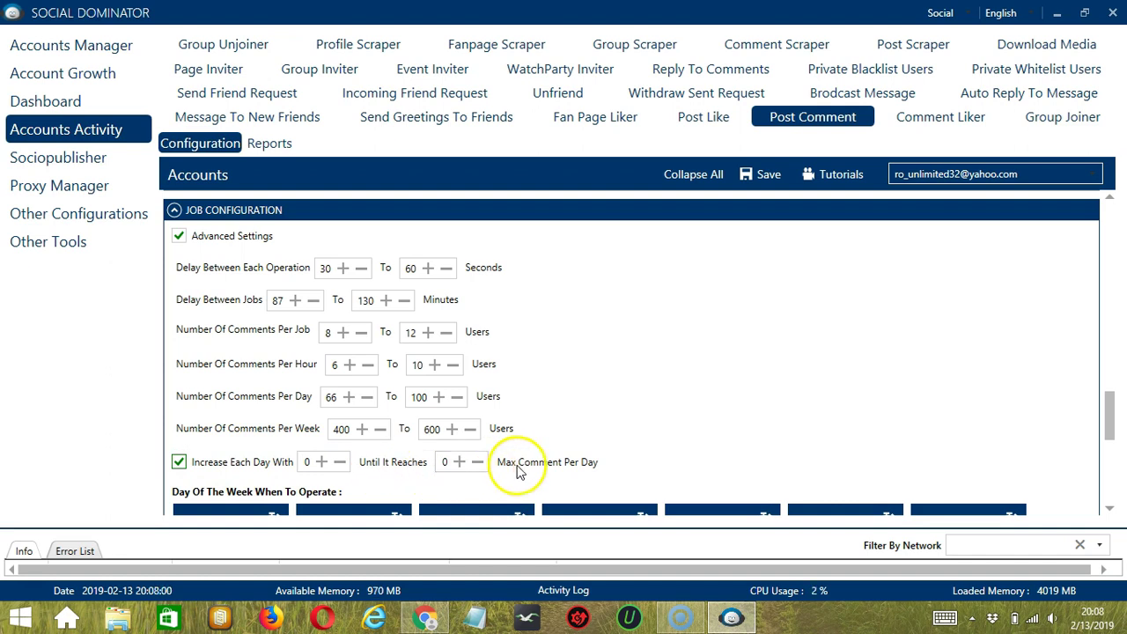
Replace Monday's operating interval with one running from 00:00:00 to 01:59:59
scroll(1111, 487, down, 6)
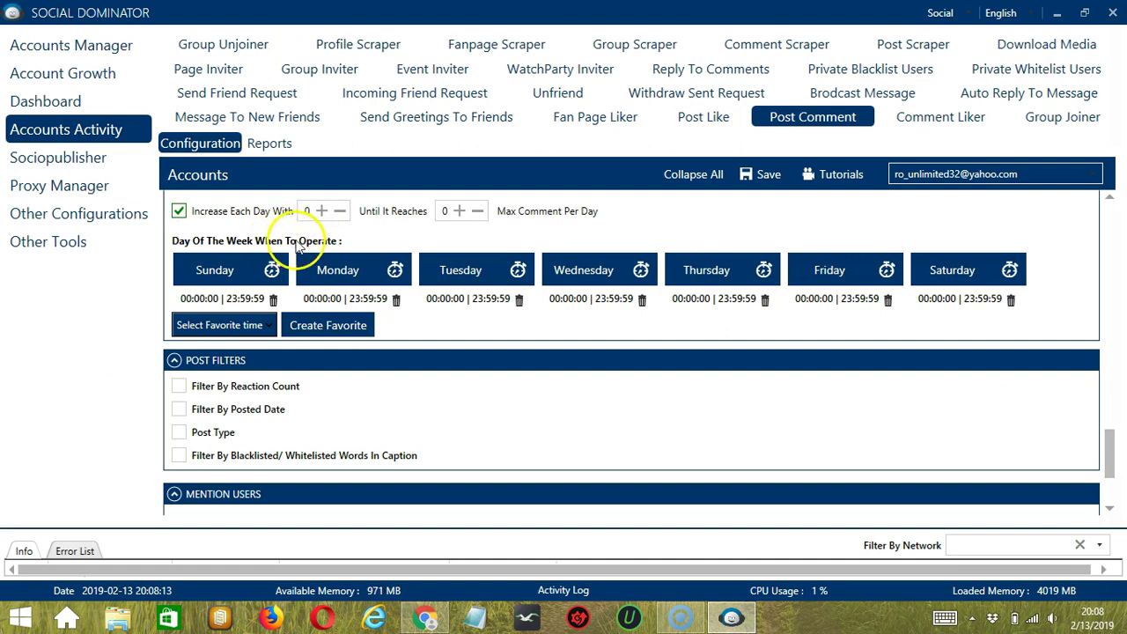
click(367, 239)
click(372, 257)
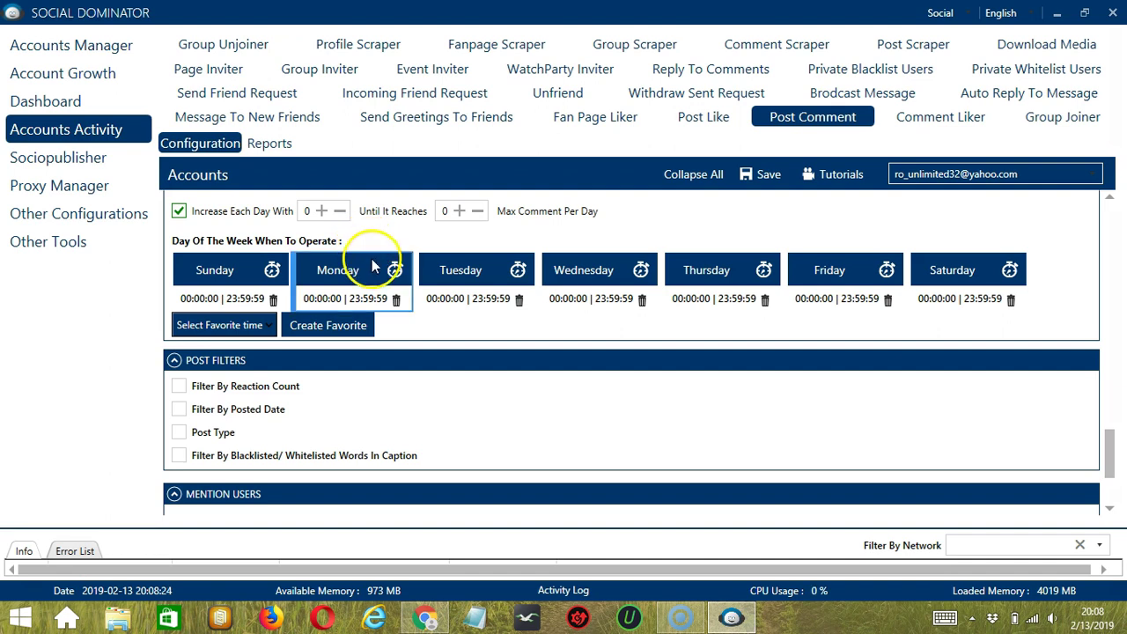
click(395, 300)
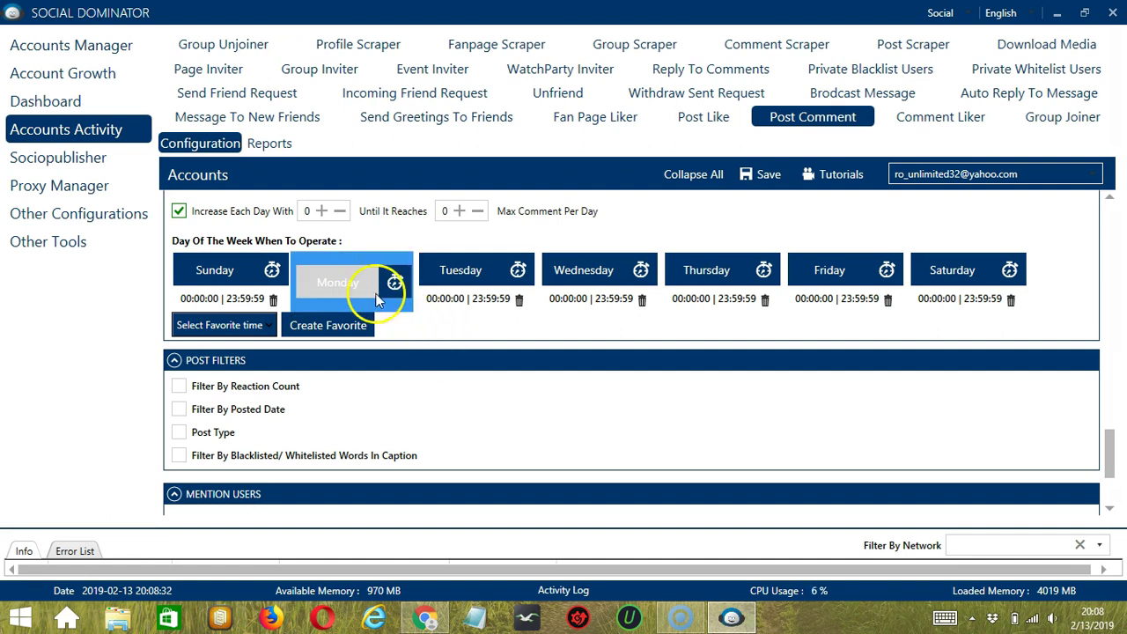
click(371, 290)
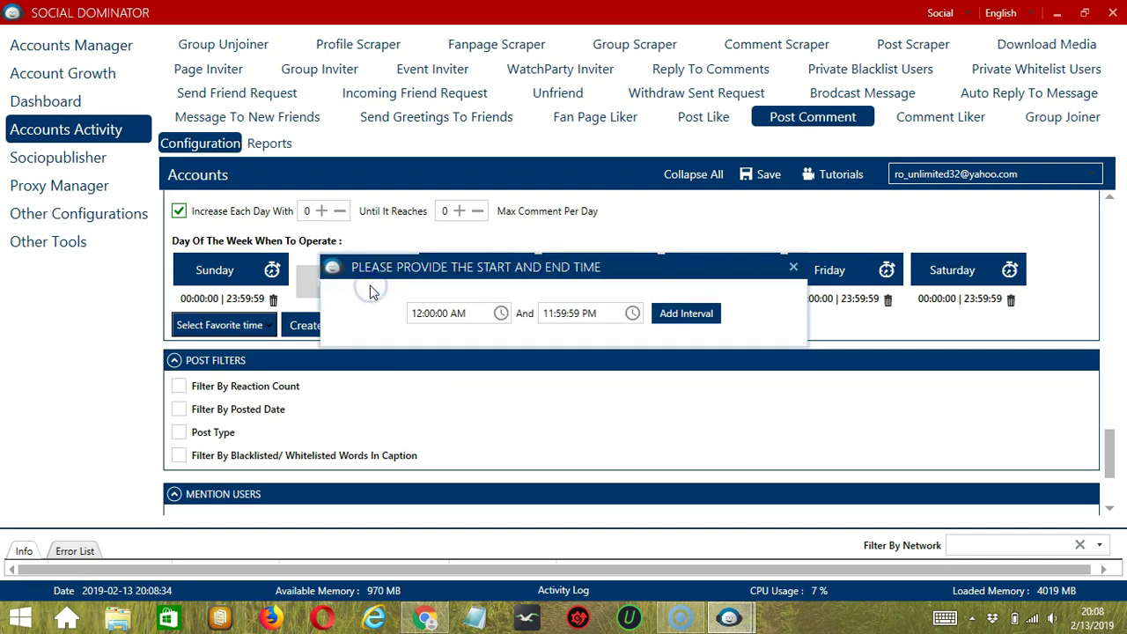
click(547, 313)
click(547, 312)
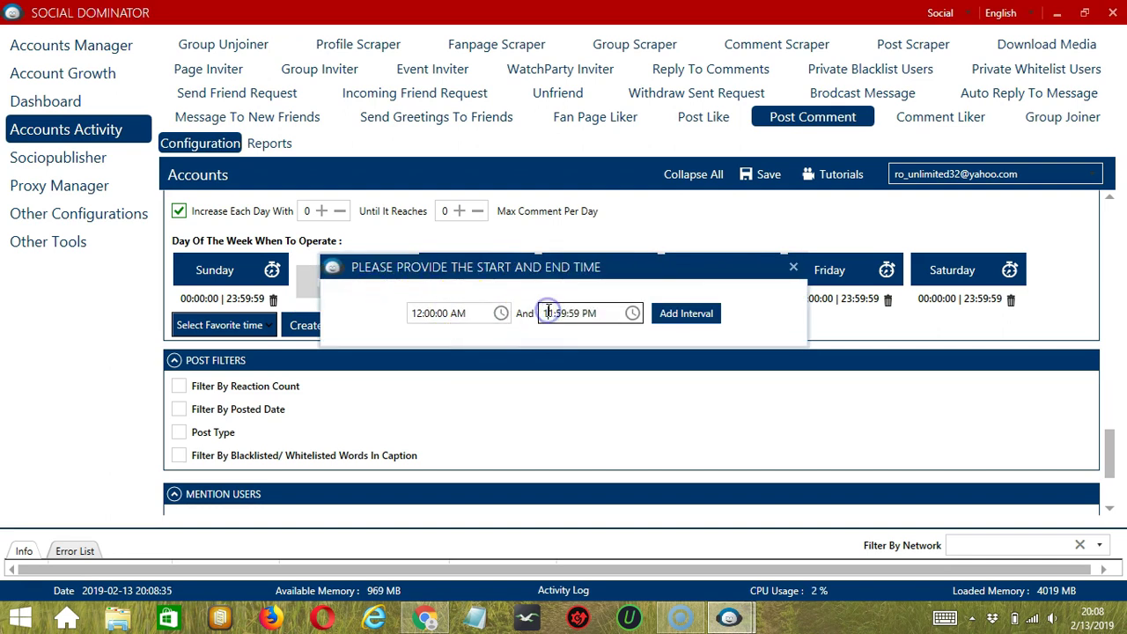
key(Delete)
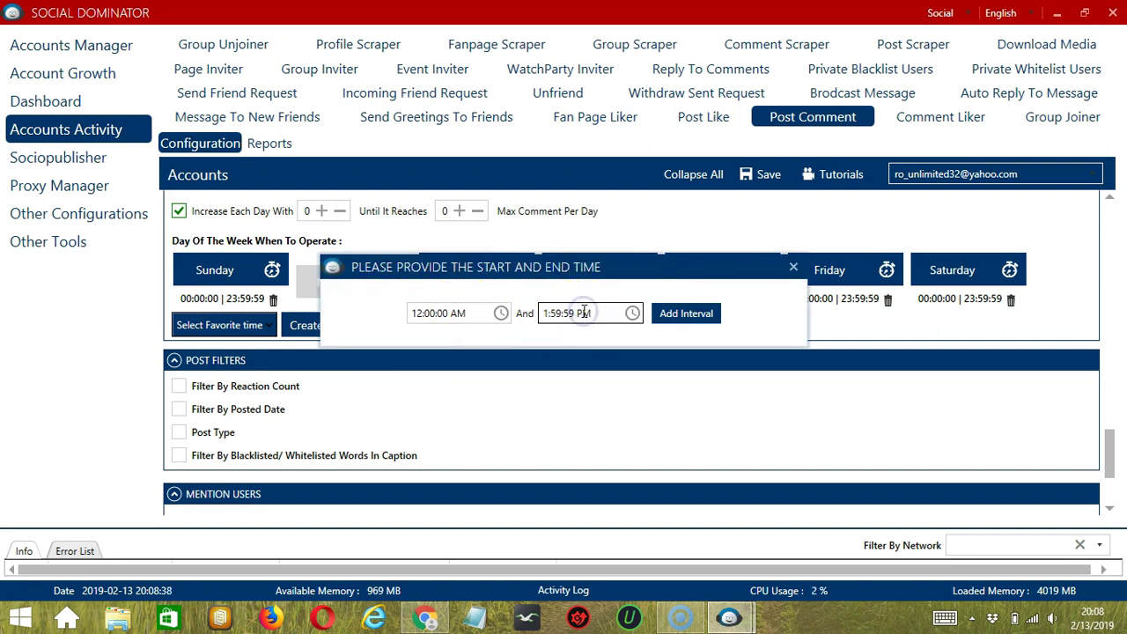
click(669, 313)
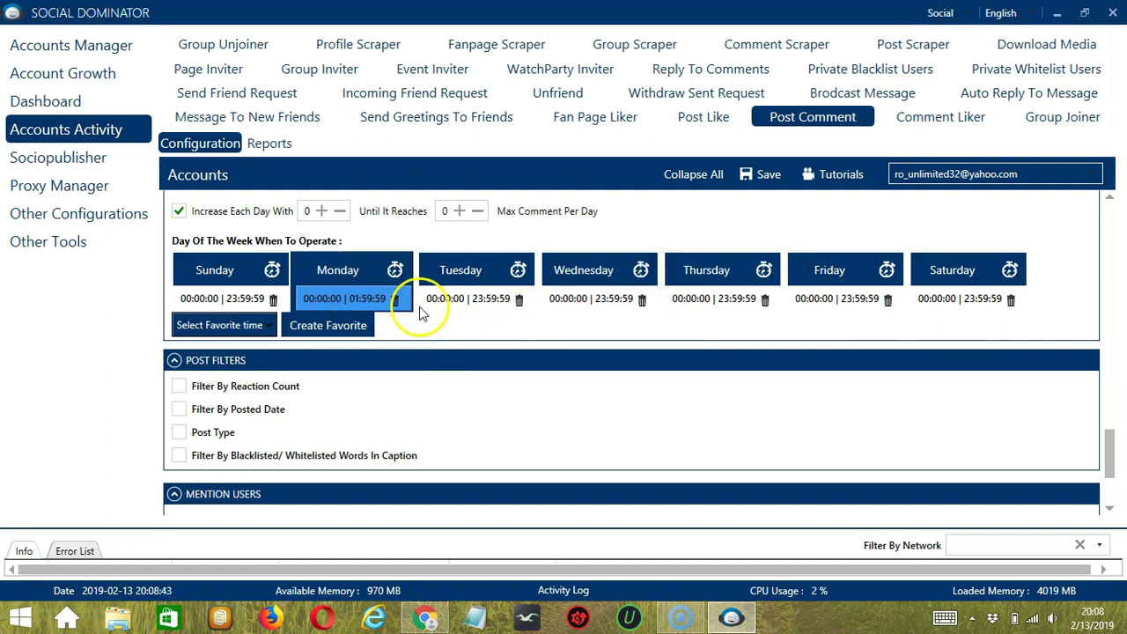
Add a second Monday operating interval from 2:00:00 AM to 11:59:59 PM
click(361, 275)
click(410, 313)
key(Delete)
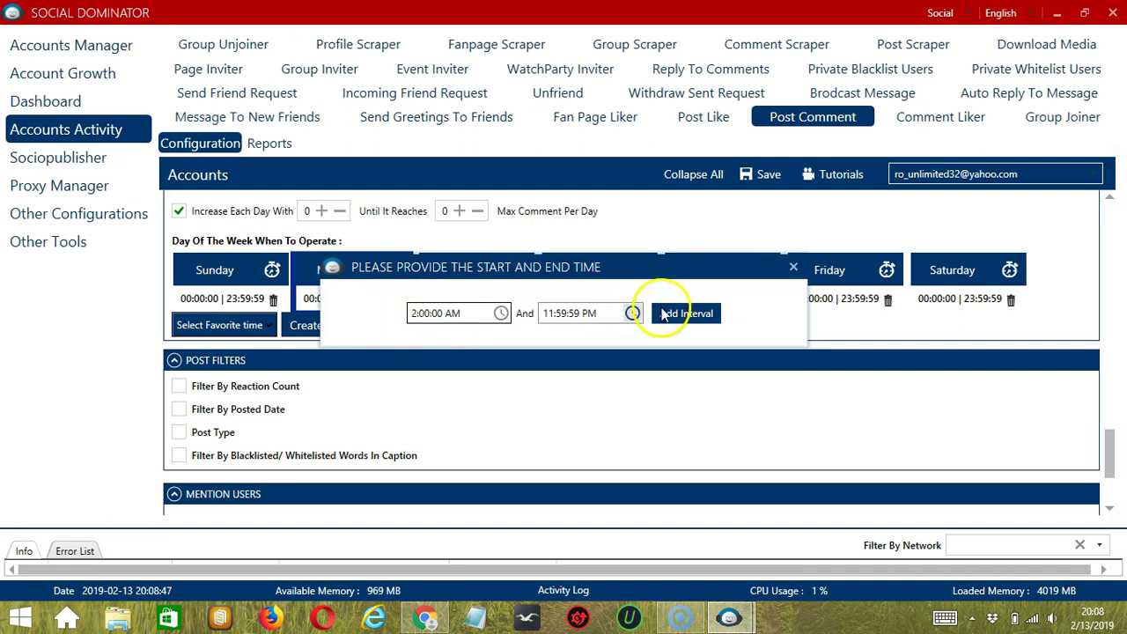
click(690, 315)
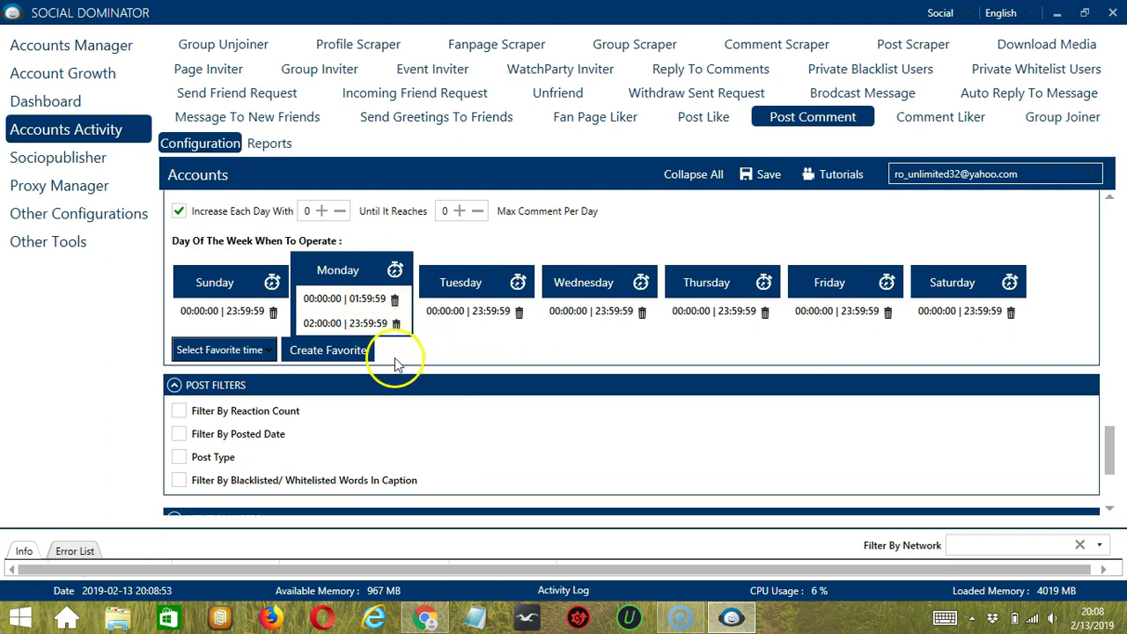
Save the current weekly operating schedule as a favorite time named Facebook Post Comment
click(363, 361)
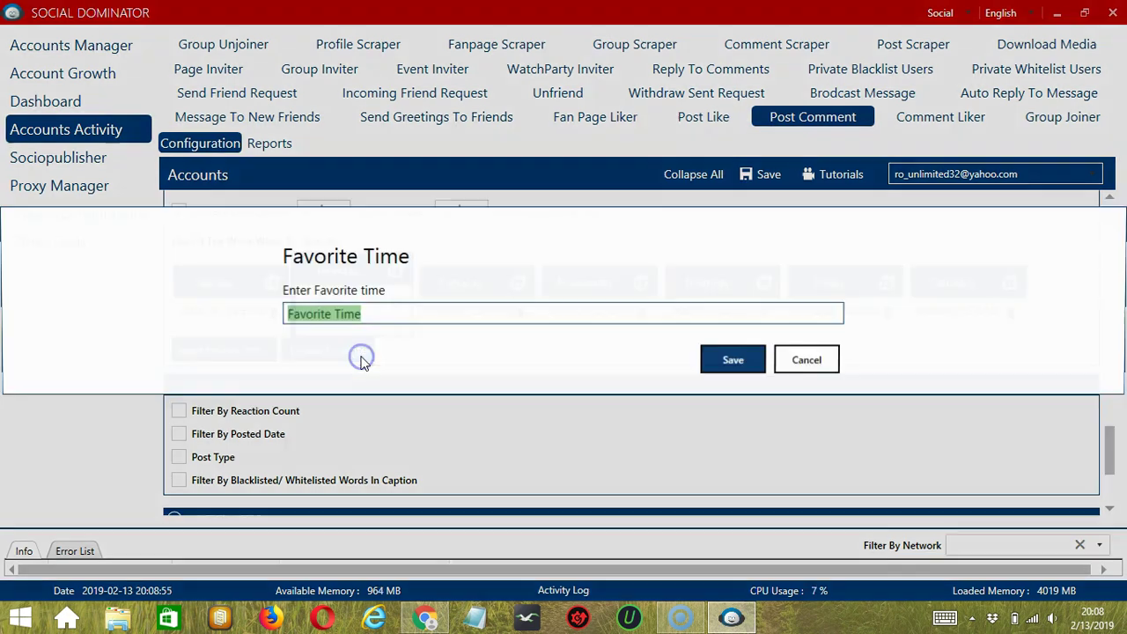
text(Facebook P)
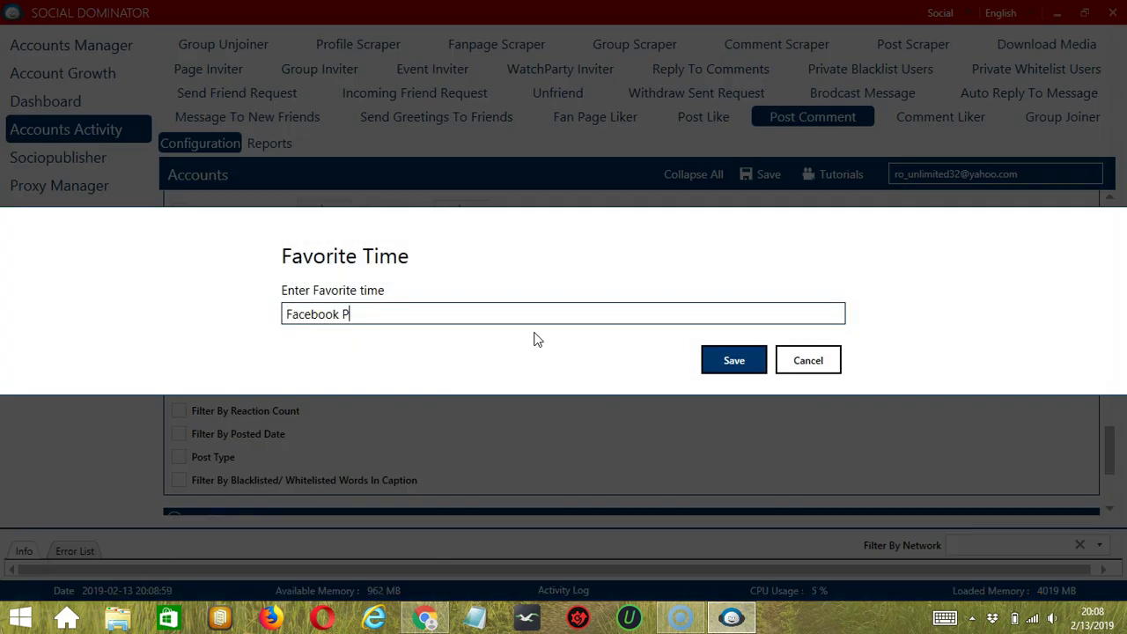
text(ost Comment)
click(731, 360)
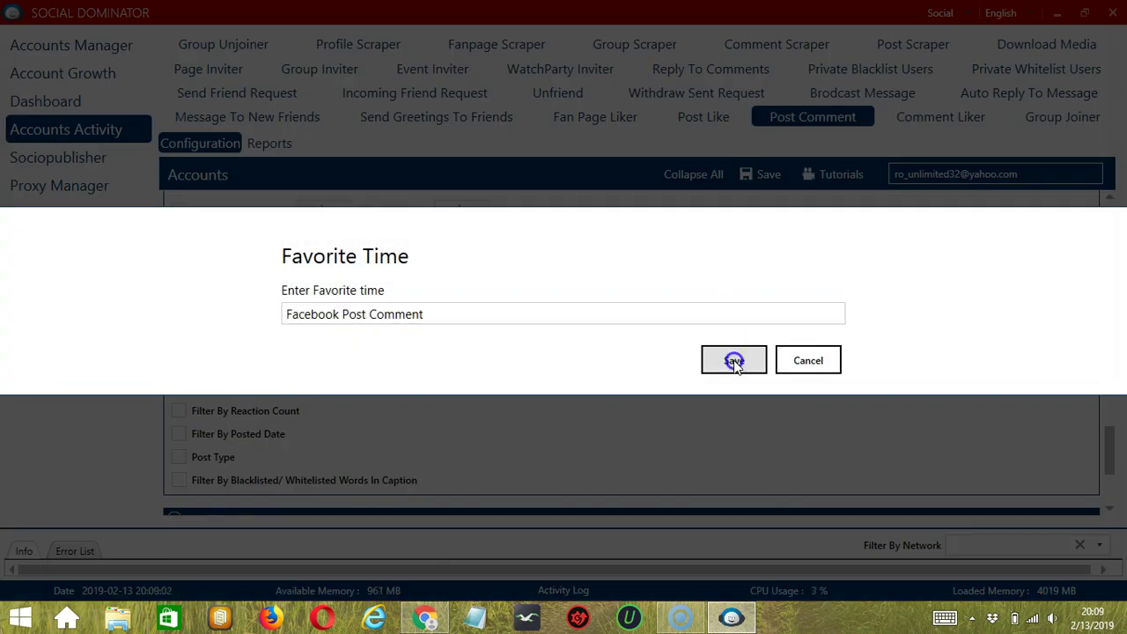
click(471, 350)
Apply the Facebook Post Comment favorite time to the operating schedule
click(261, 353)
scroll(186, 250, down, 10)
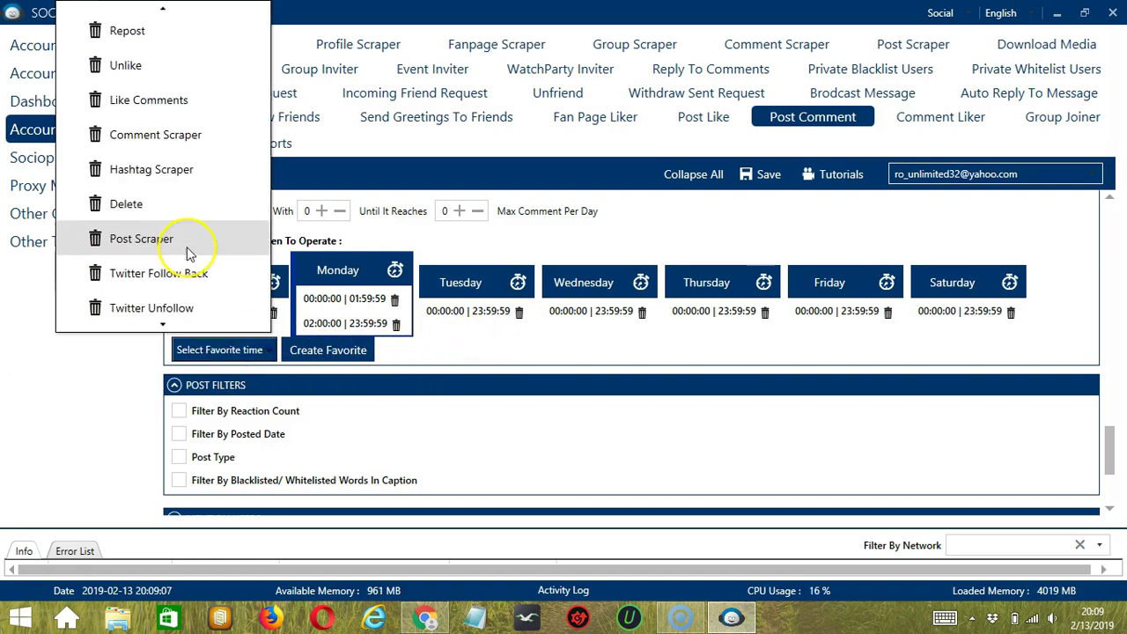
scroll(186, 251, down, 3)
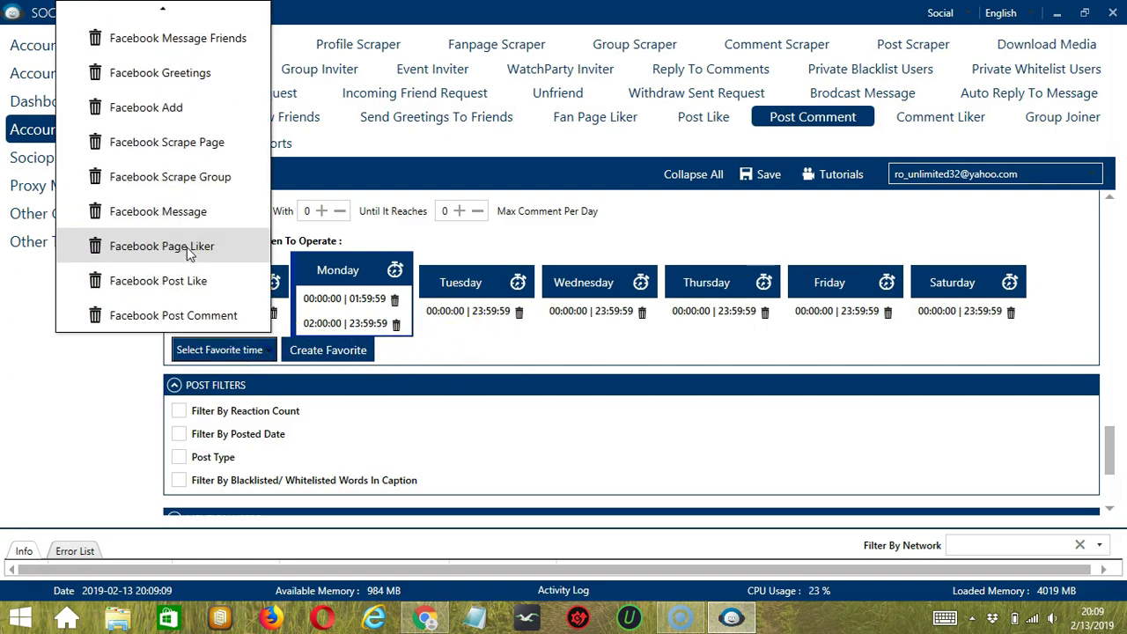
click(202, 312)
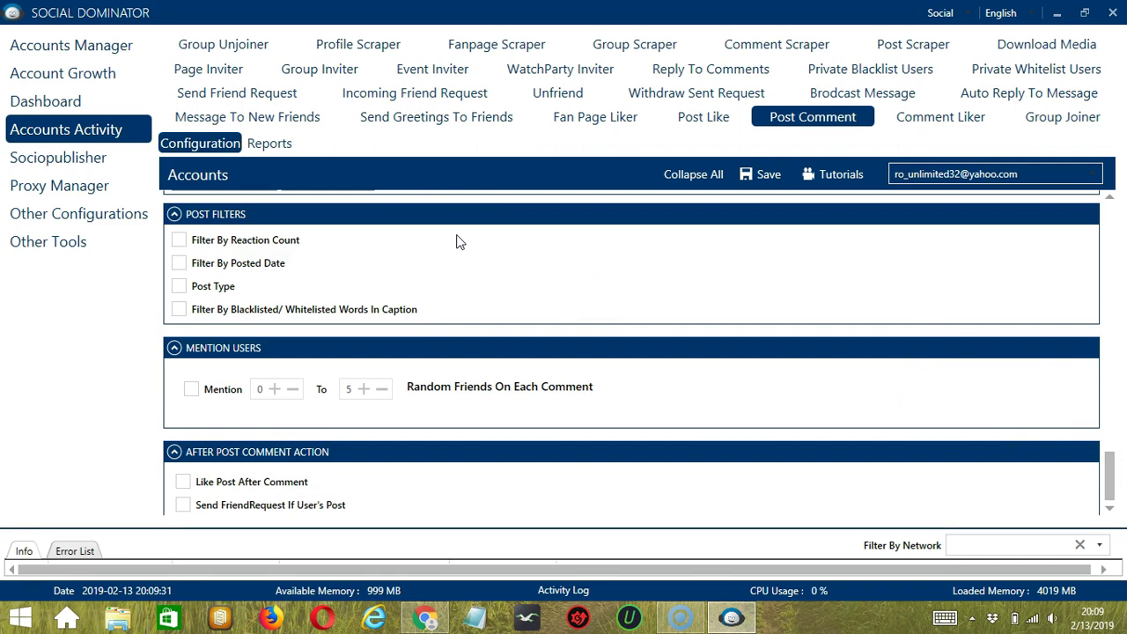
Enable the post filters for reaction count, posted date, post type and blacklisted/whitelisted words in caption
click(180, 239)
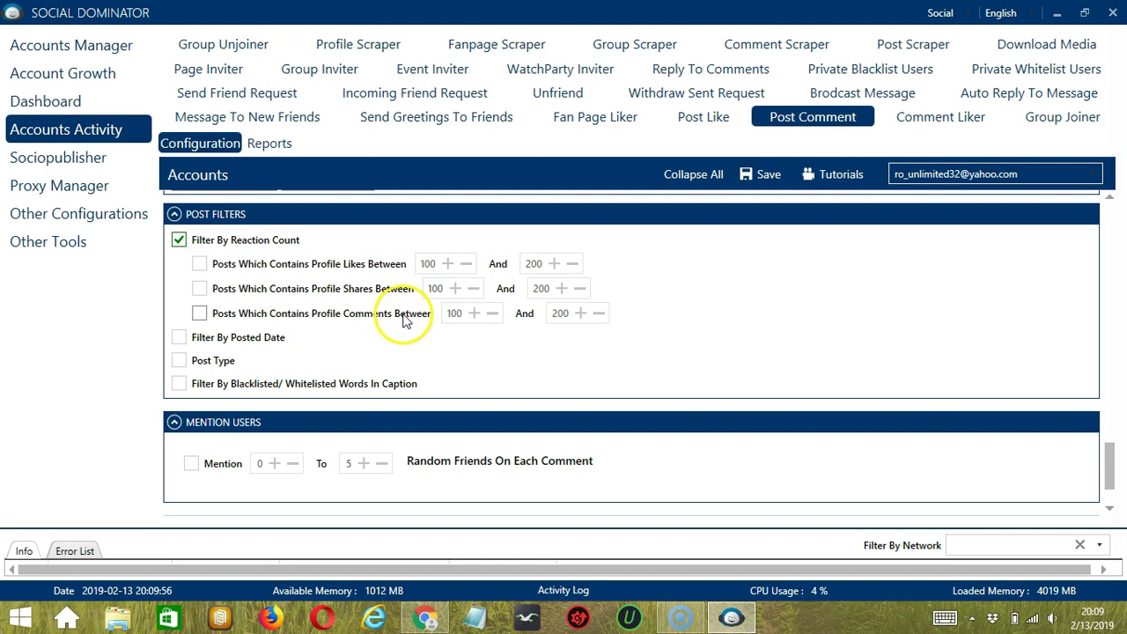
click(179, 337)
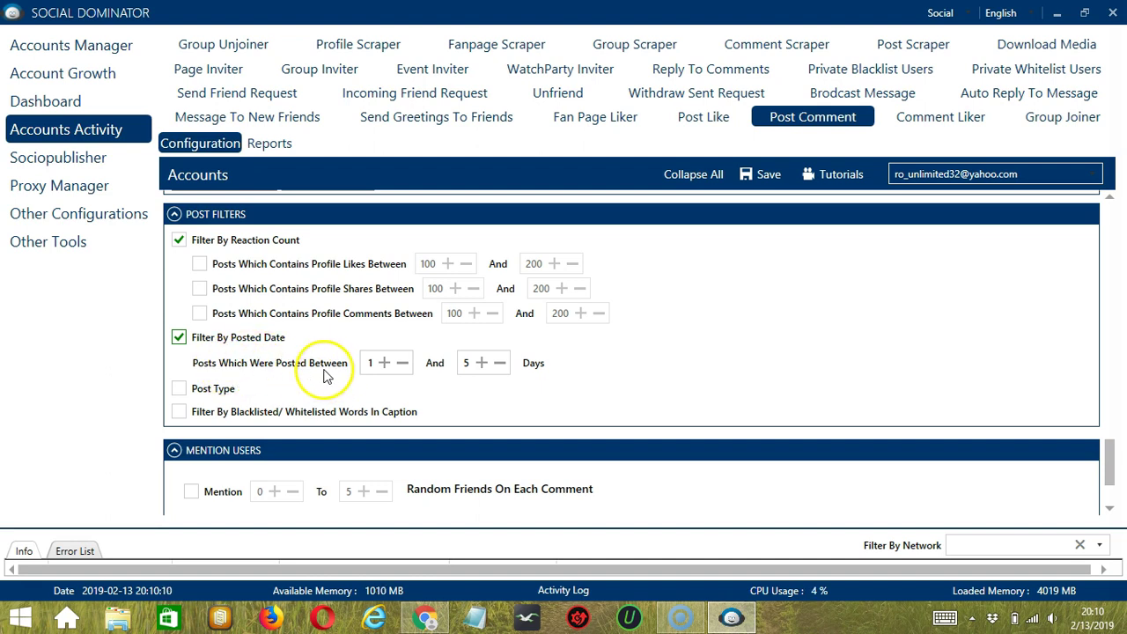
click(184, 387)
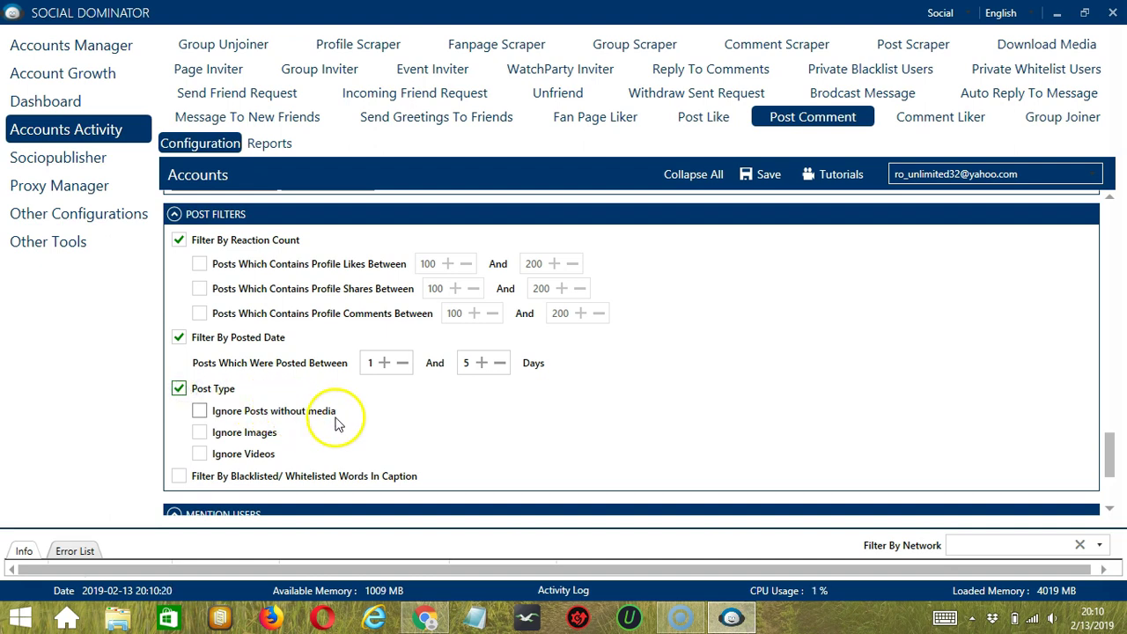
click(181, 476)
scroll(352, 396, down, 5)
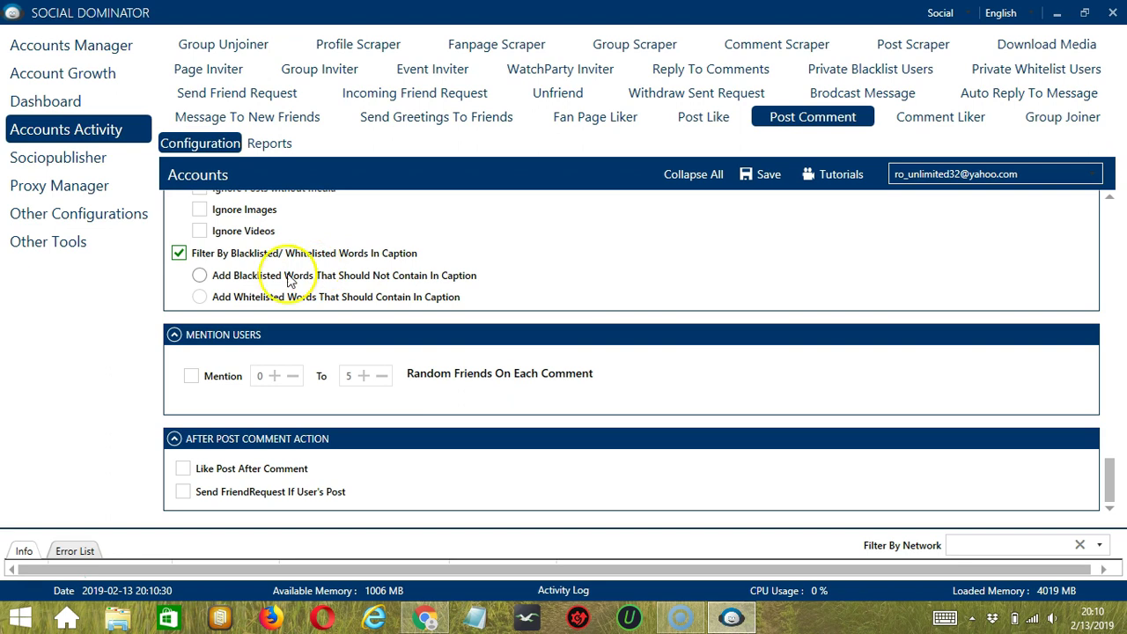
Try the blacklisted words caption filter with the word "politics"
click(200, 276)
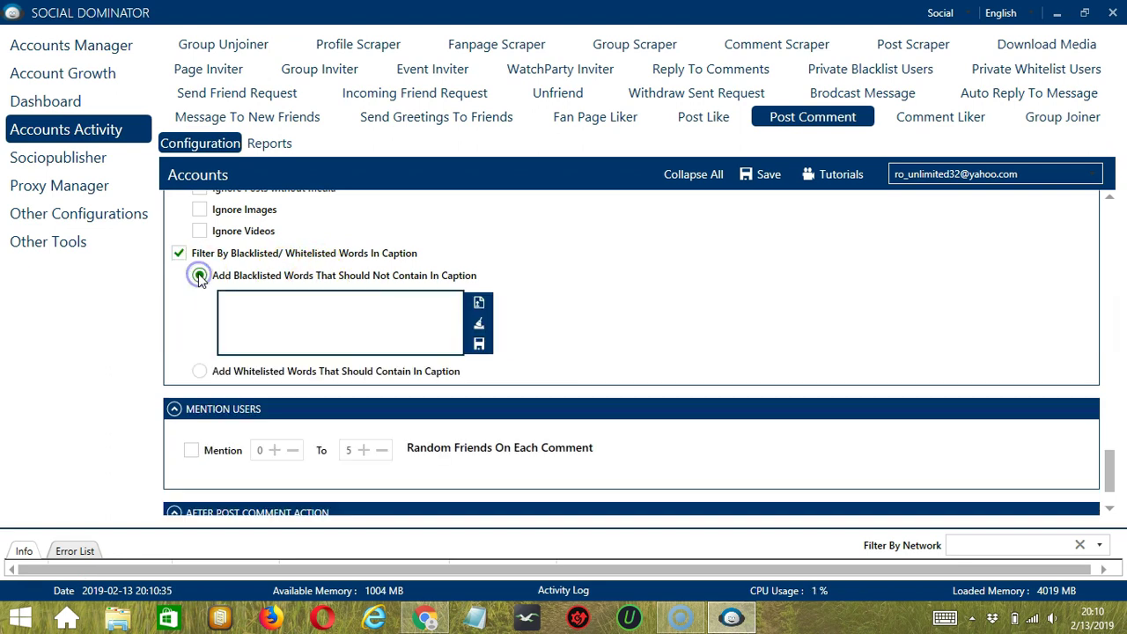
click(331, 327)
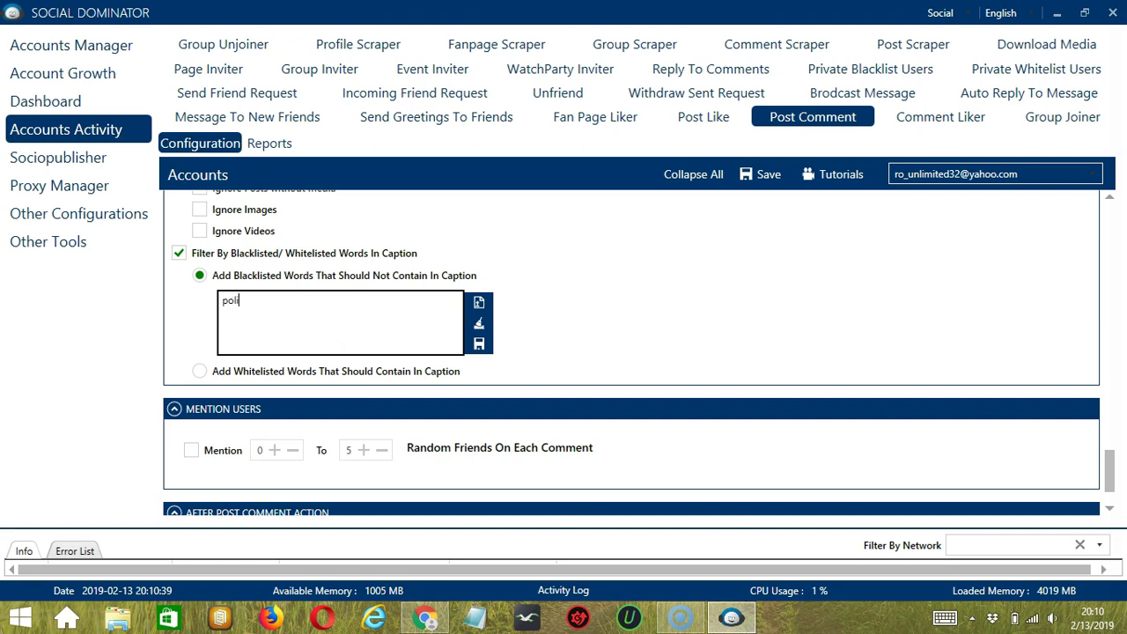
text(politics)
click(427, 322)
click(265, 323)
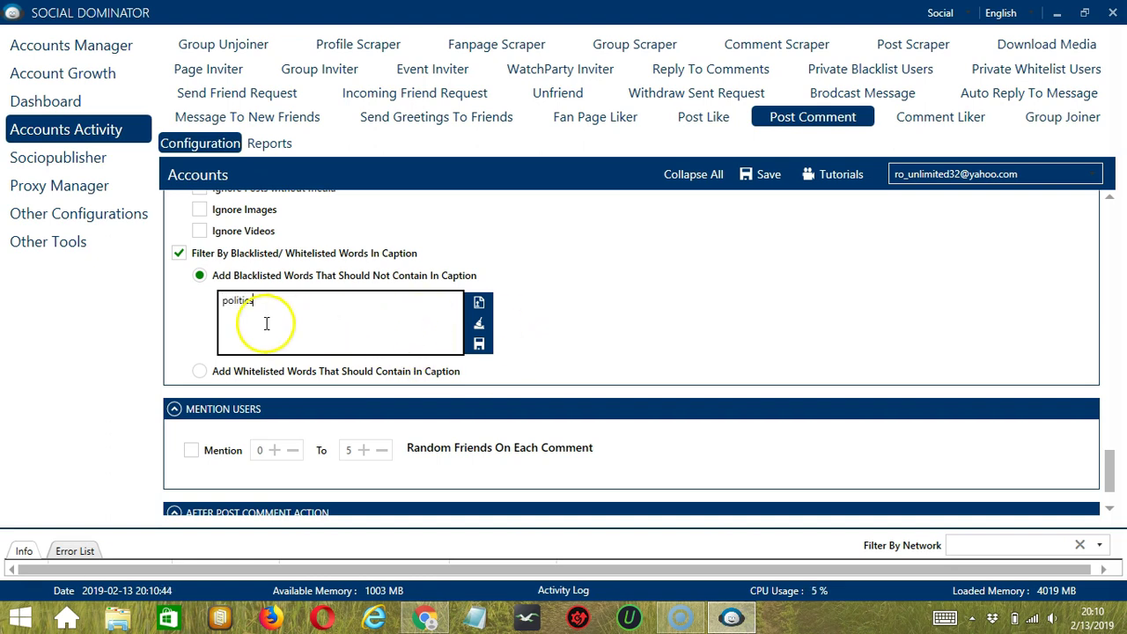
double_click(265, 322)
click(309, 310)
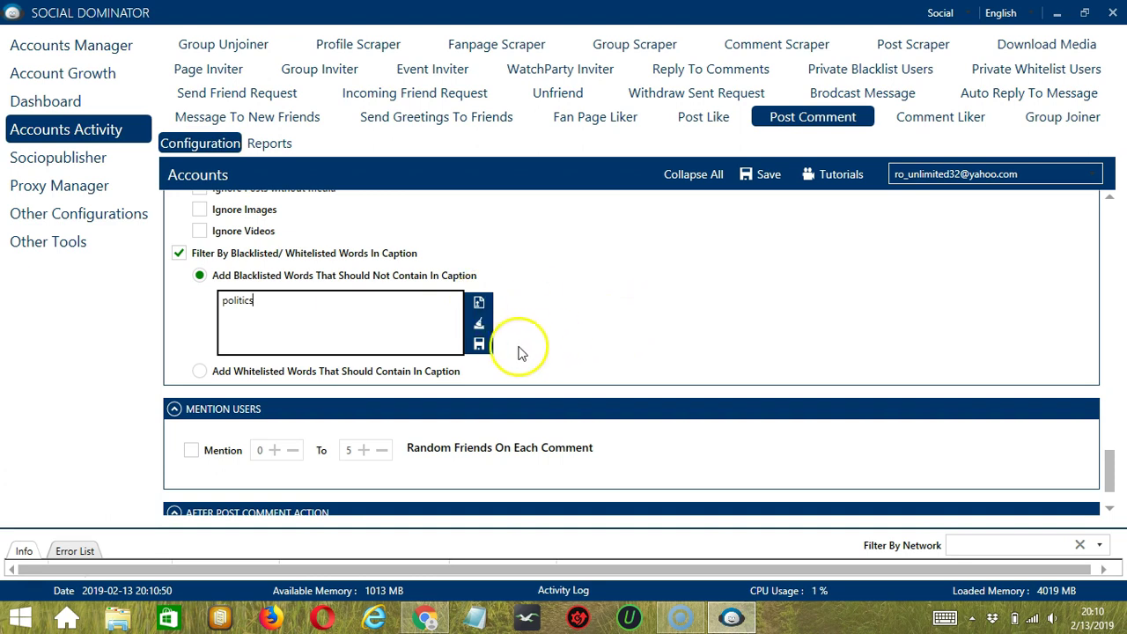
Switch the caption filter to whitelisted words and add the word "cats" to its list
click(199, 371)
click(278, 342)
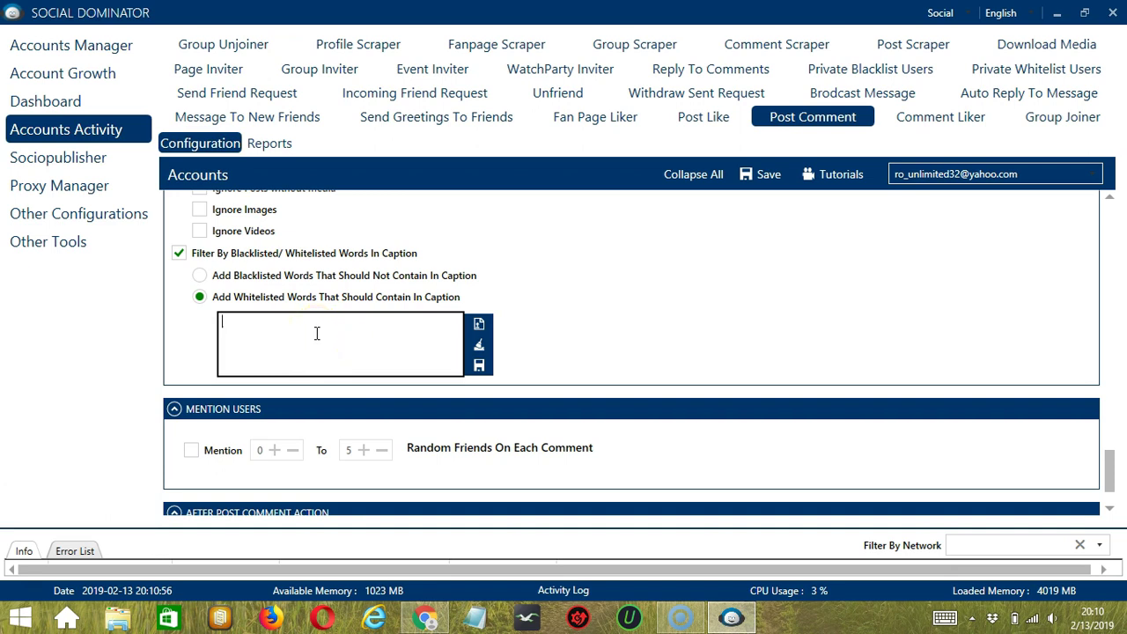
text(P)
click(478, 367)
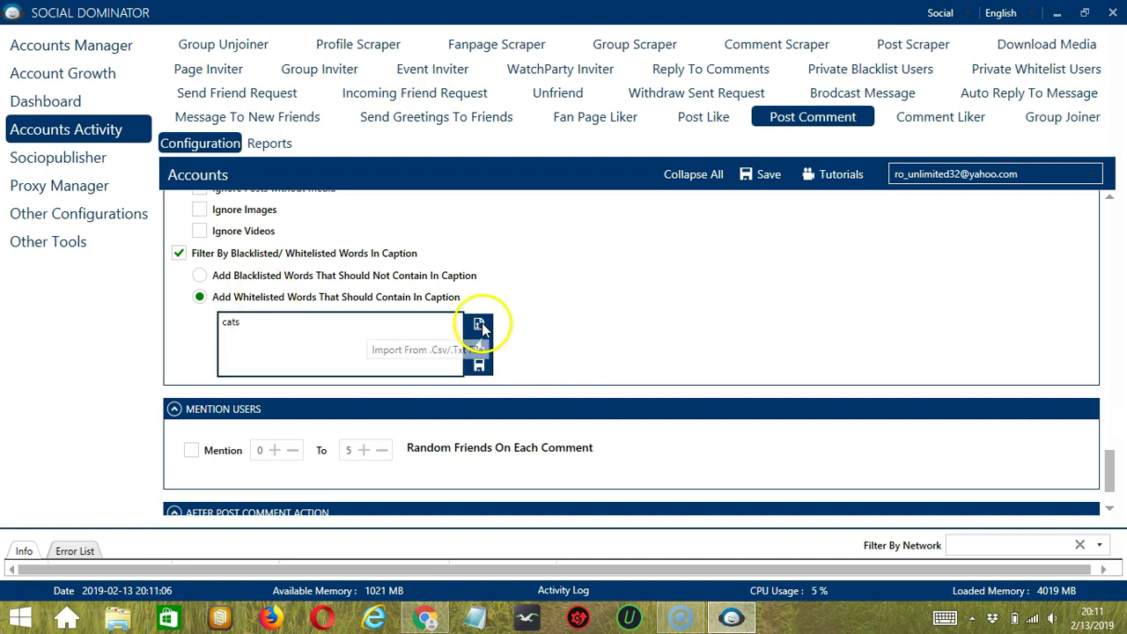
Turn on random friend mentions and both after-comment actions, Like Post After Comment and Send FriendRequest If User's Post
scroll(528, 326, down, 1)
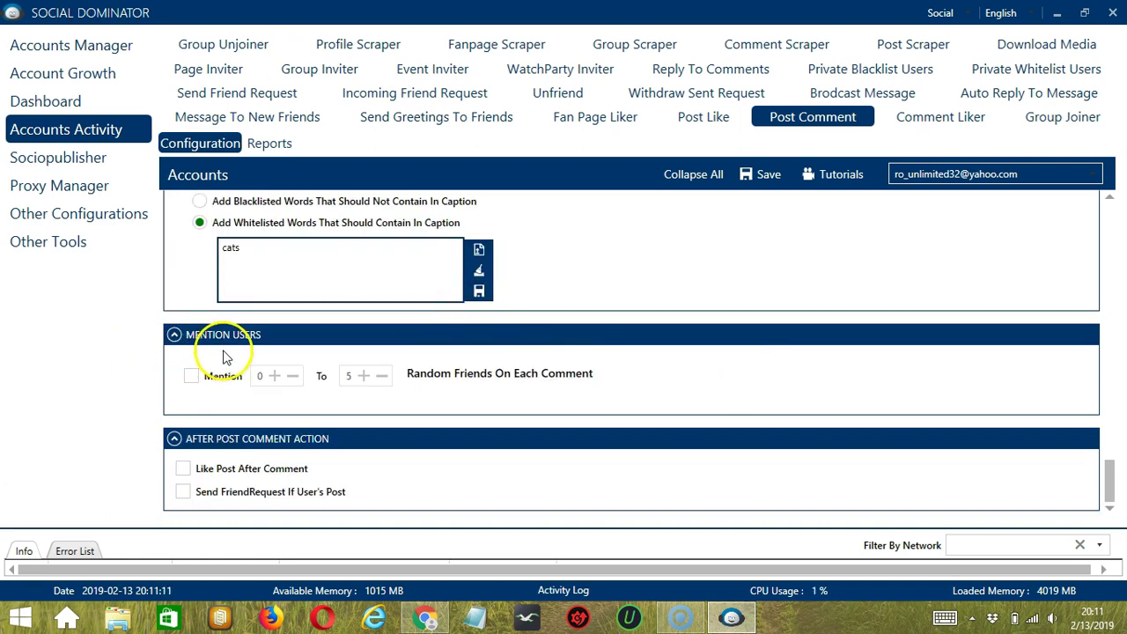
click(191, 376)
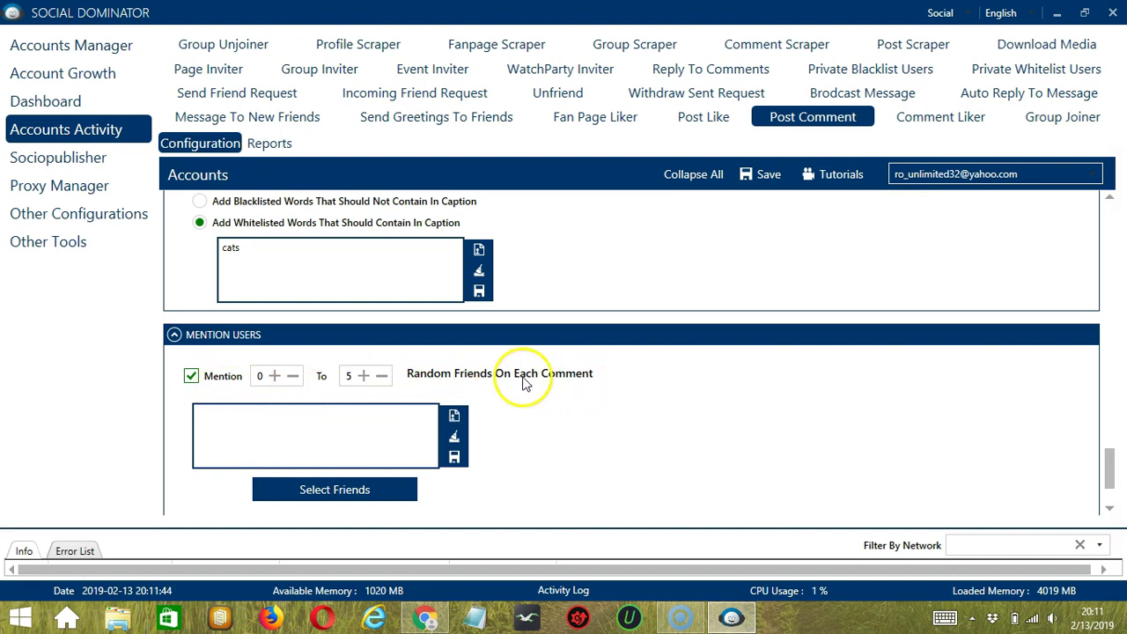
click(271, 417)
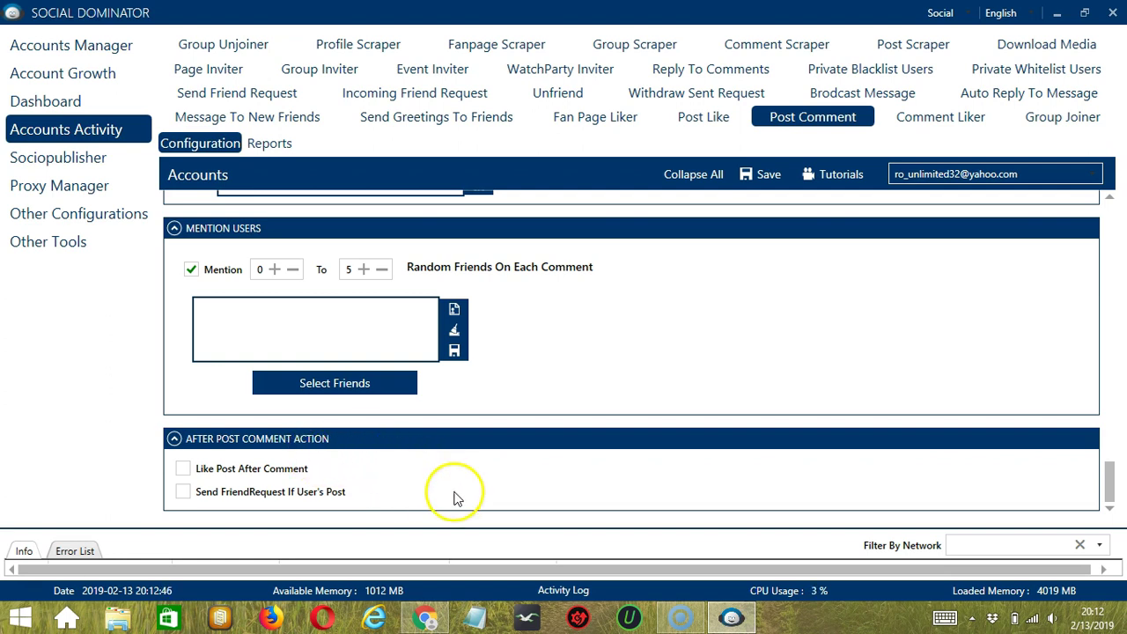
click(183, 469)
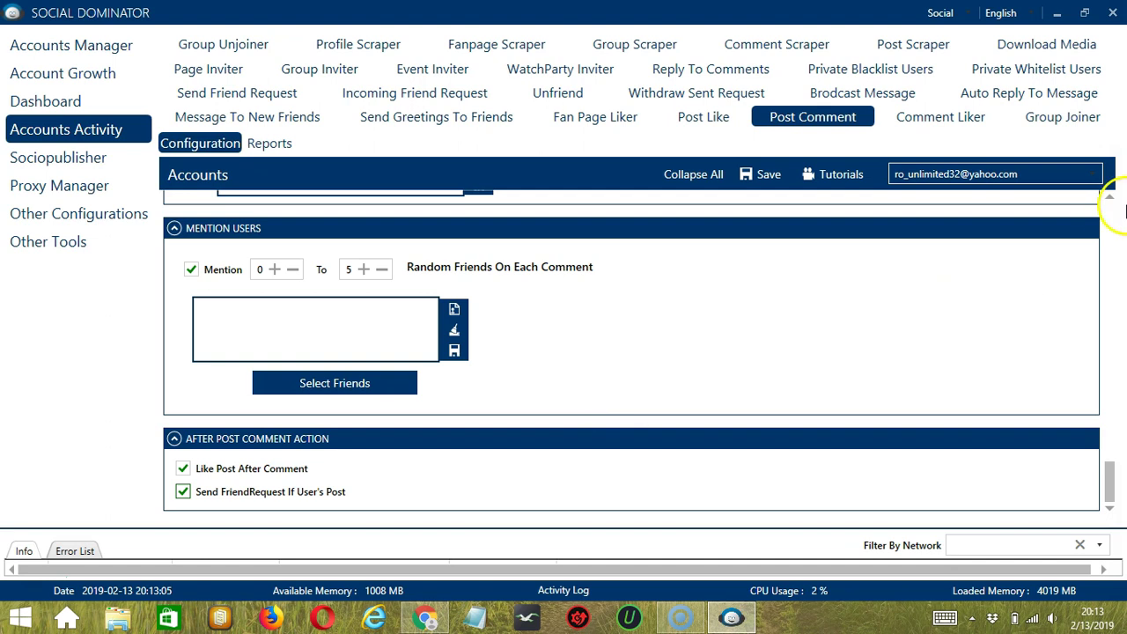
Save the Post Comment configuration for the account and switch the activity's status to Active
click(1108, 207)
scroll(819, 259, up, 10)
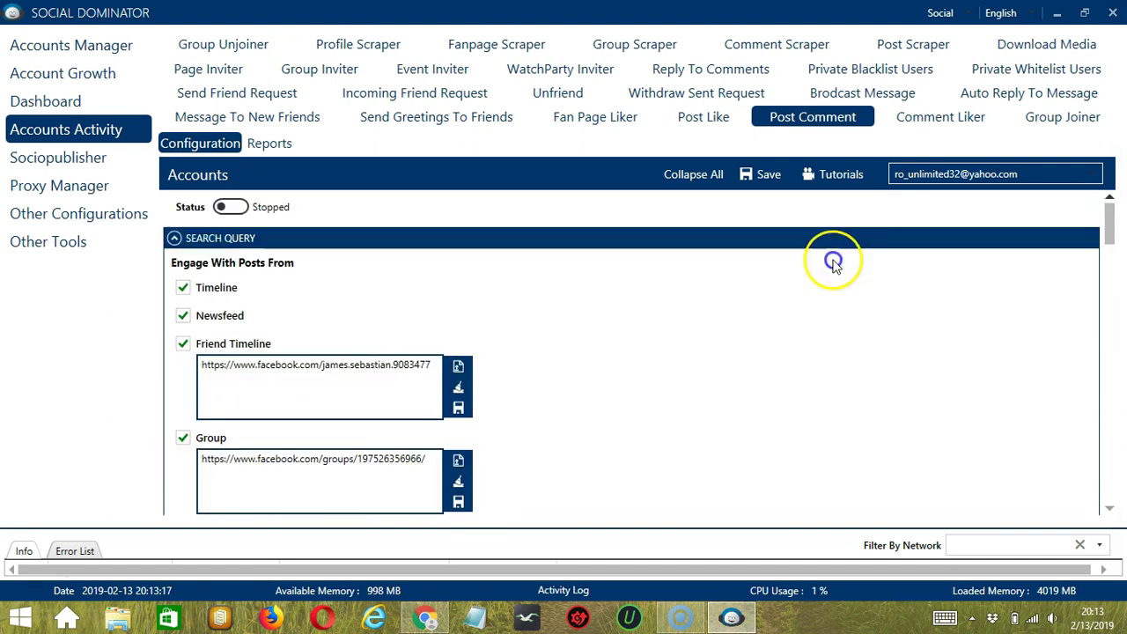
click(764, 181)
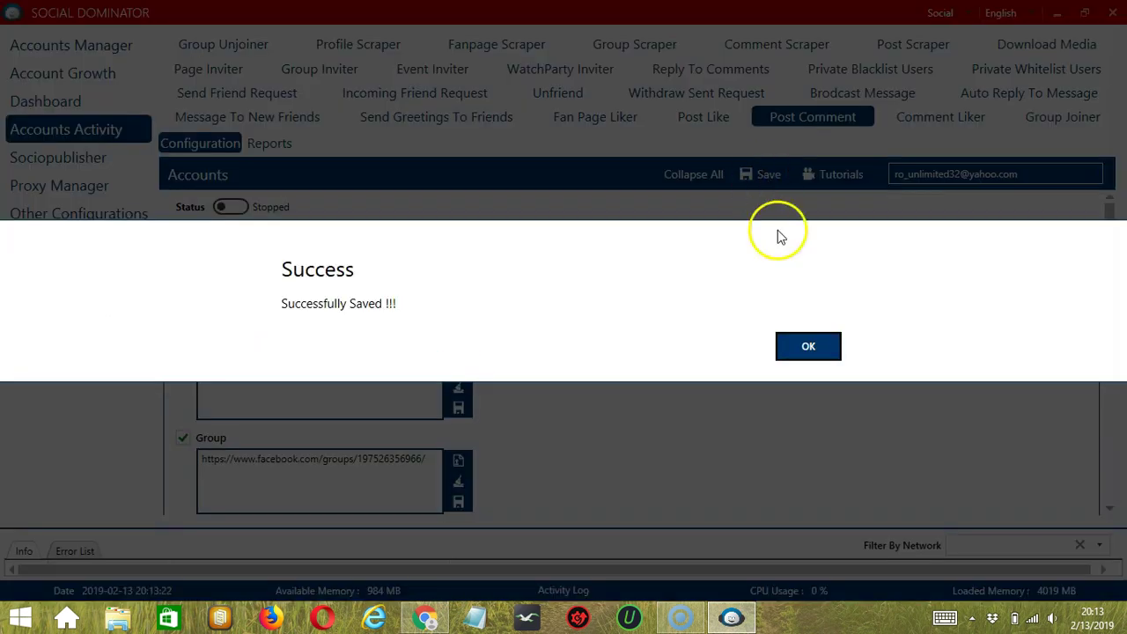
click(805, 343)
click(236, 208)
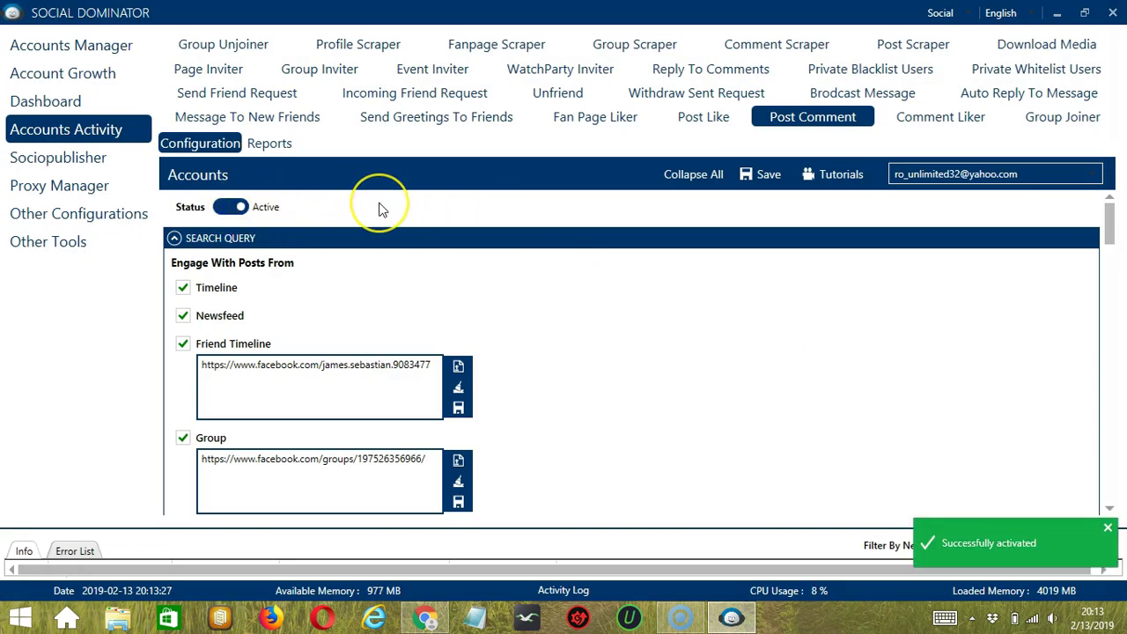
click(479, 226)
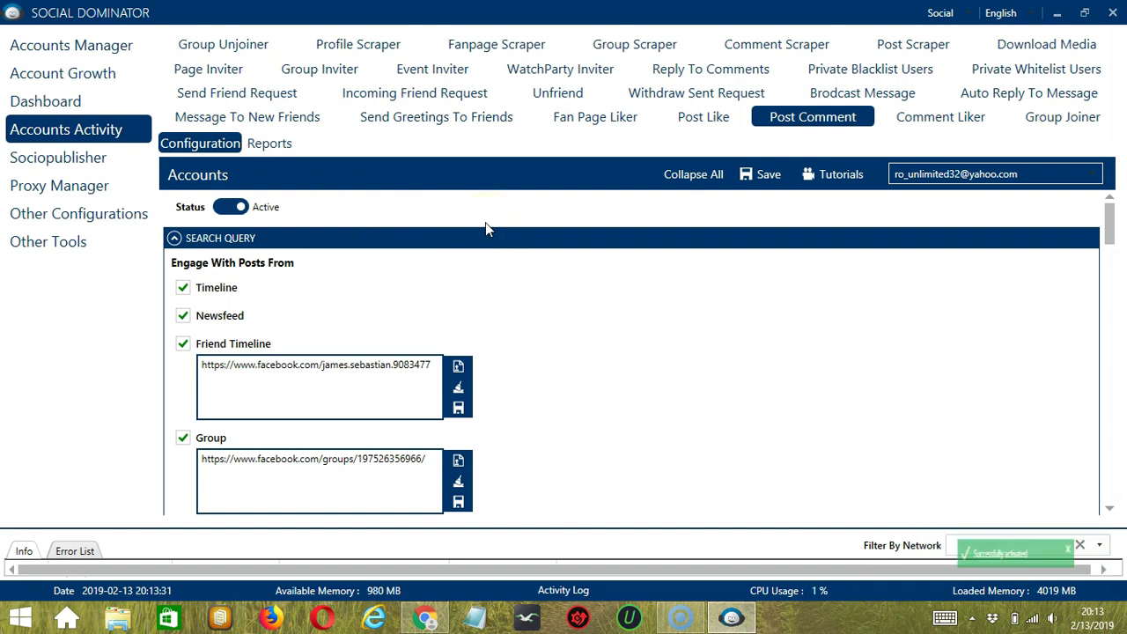
drag(485, 229, 562, 245)
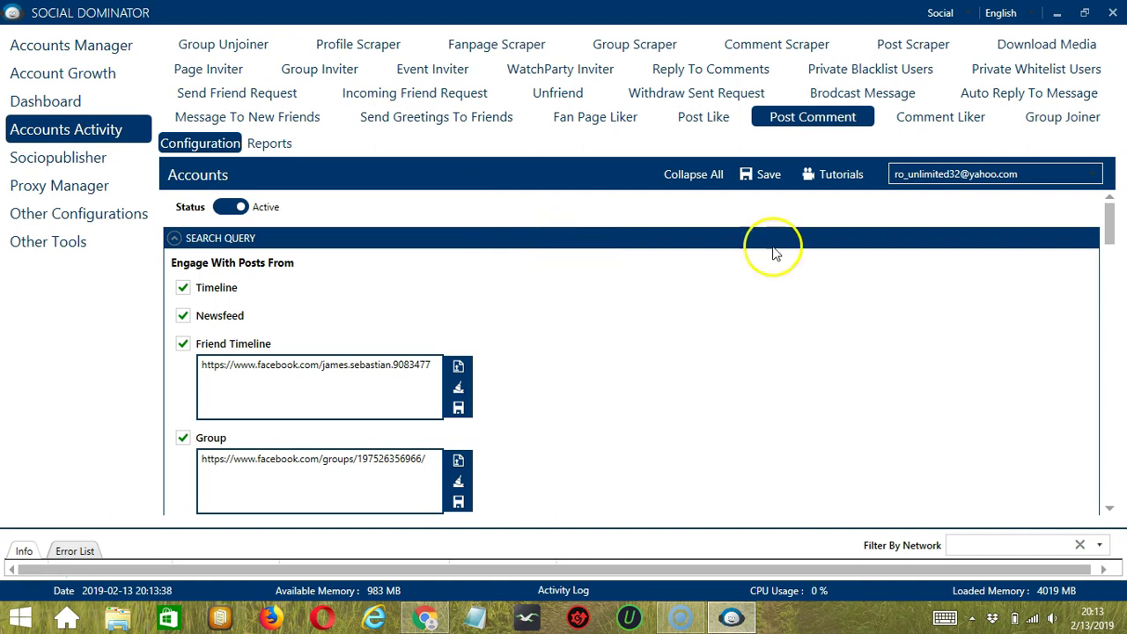
Switch to the Facebook network and set a new Post Comment campaign to engage with Timeline and Newsfeed posts
click(967, 13)
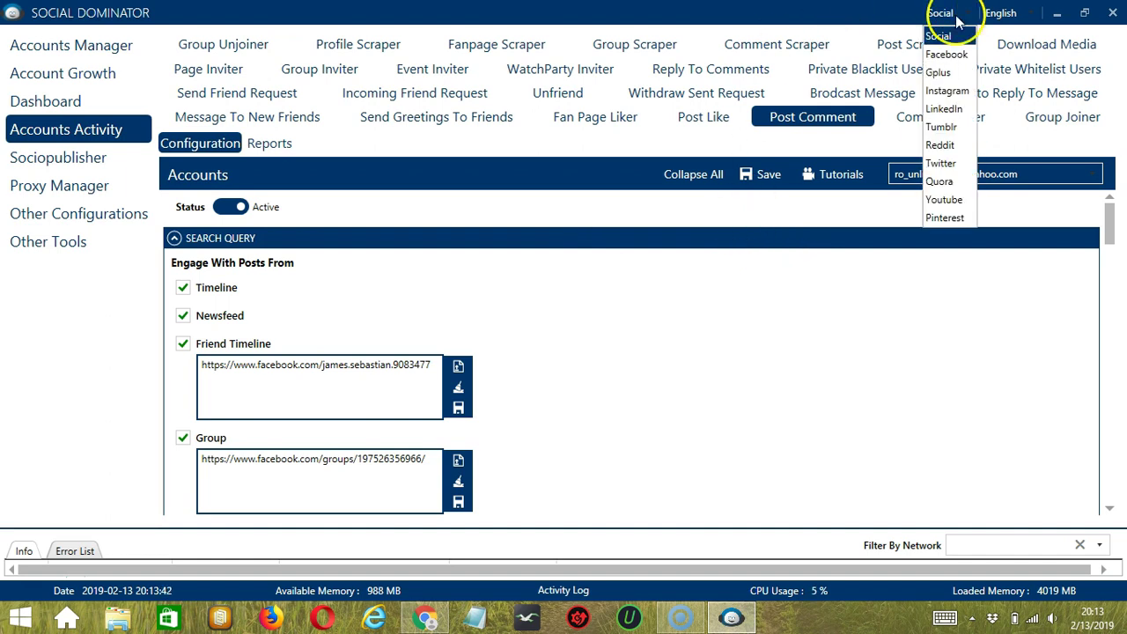
click(955, 55)
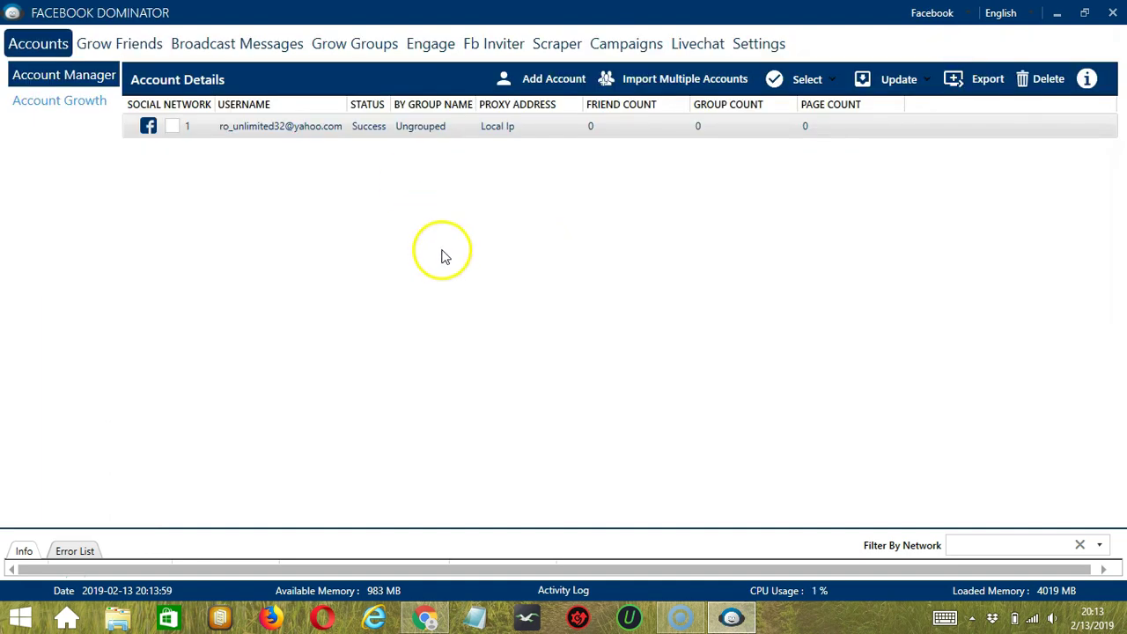
click(429, 46)
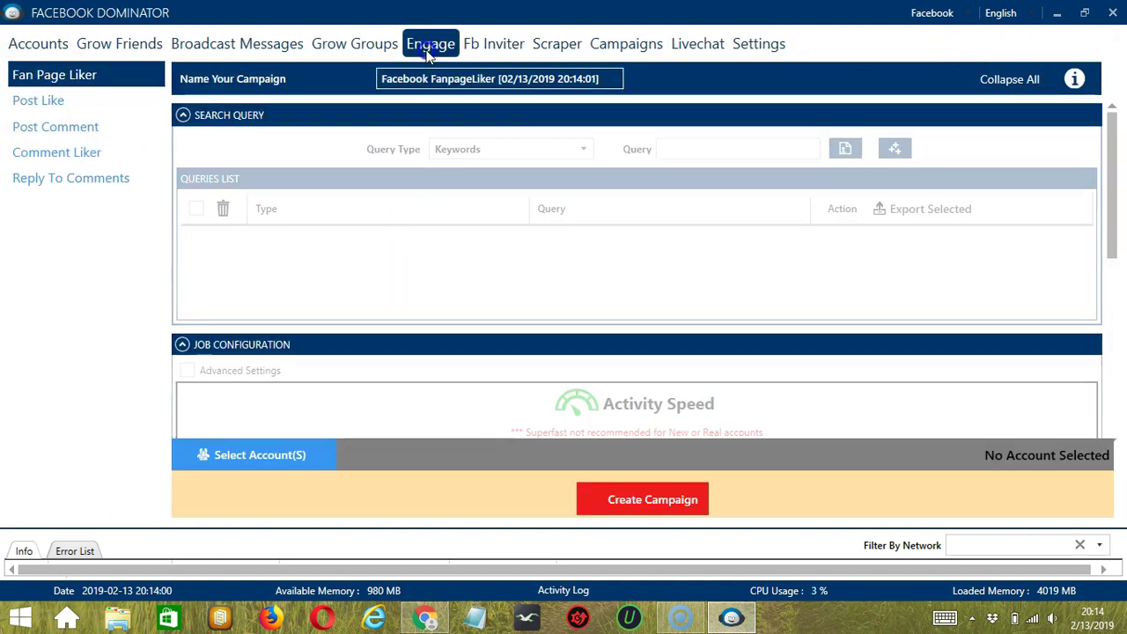
click(59, 132)
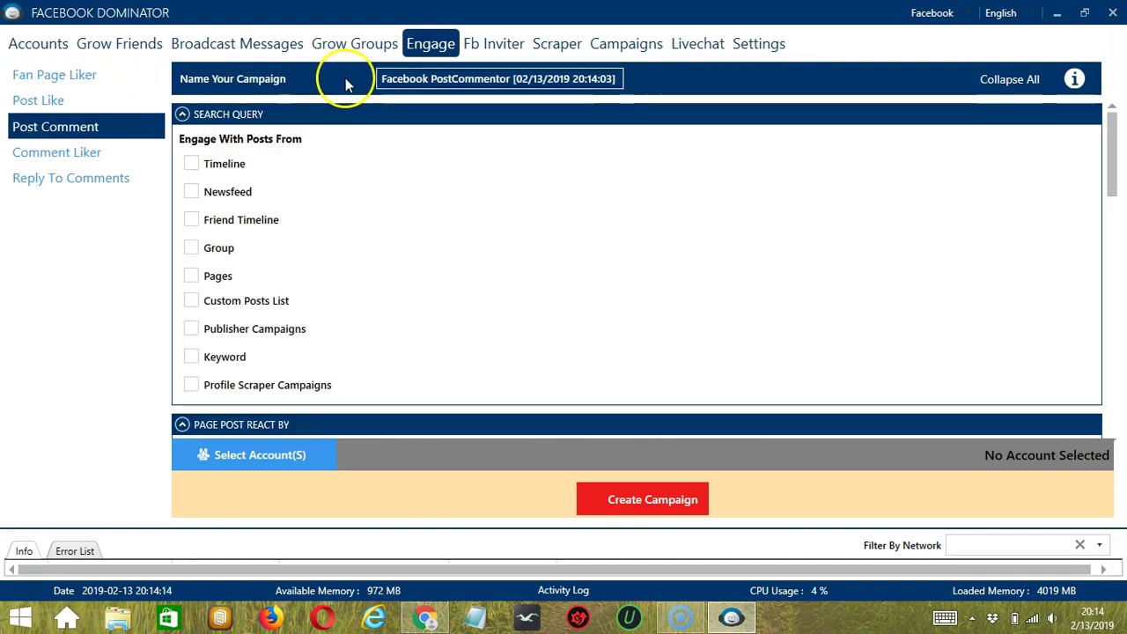
click(222, 172)
click(221, 191)
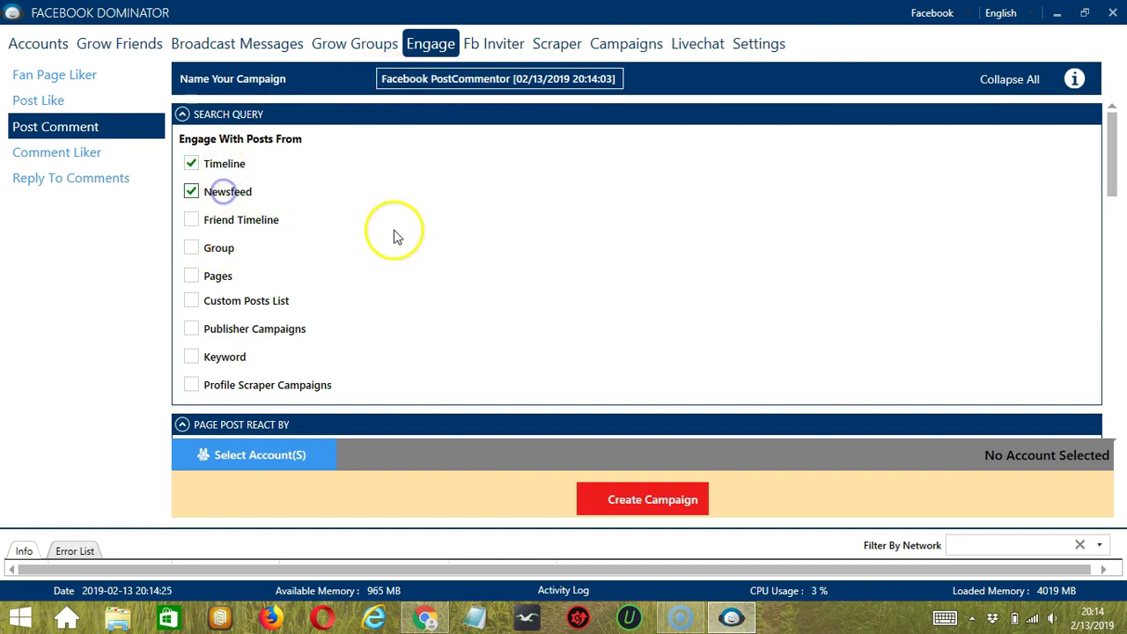
Enter the campaign's comment text "(Cool | Awesome | Great)" and enable Spintax for it
scroll(458, 176, down, 3)
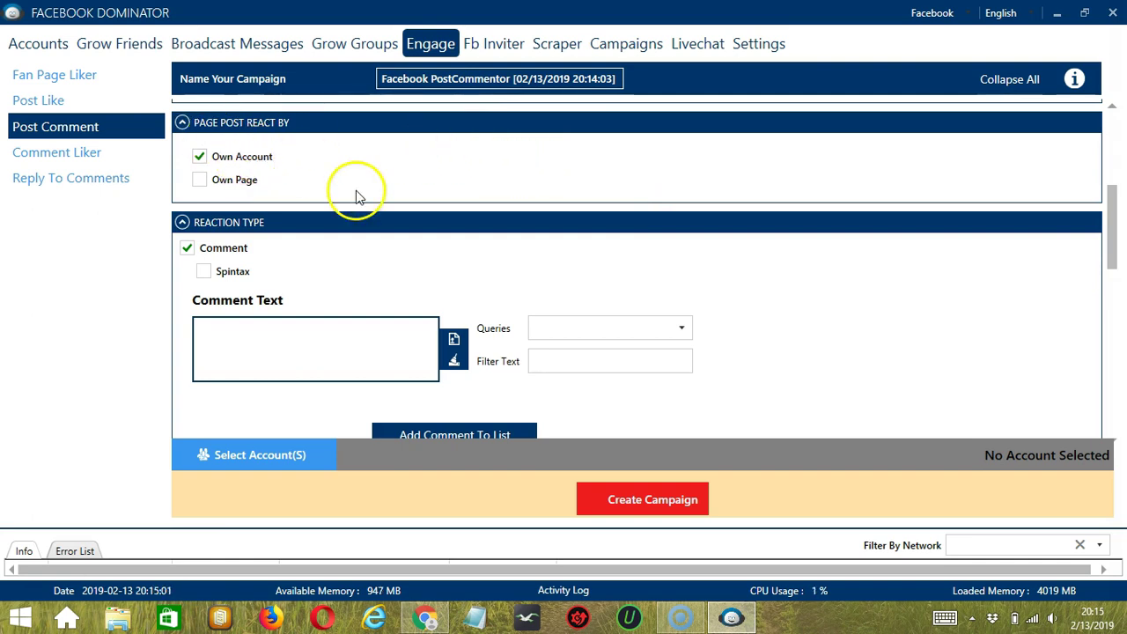
click(302, 332)
text((Cool | Awesome | Great))
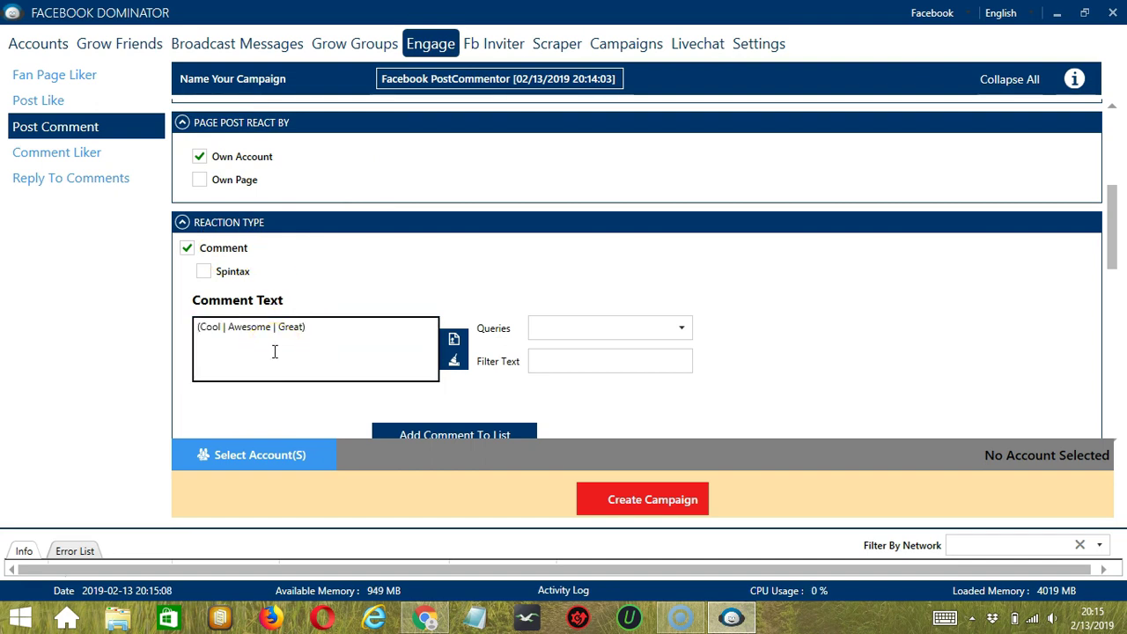
click(204, 272)
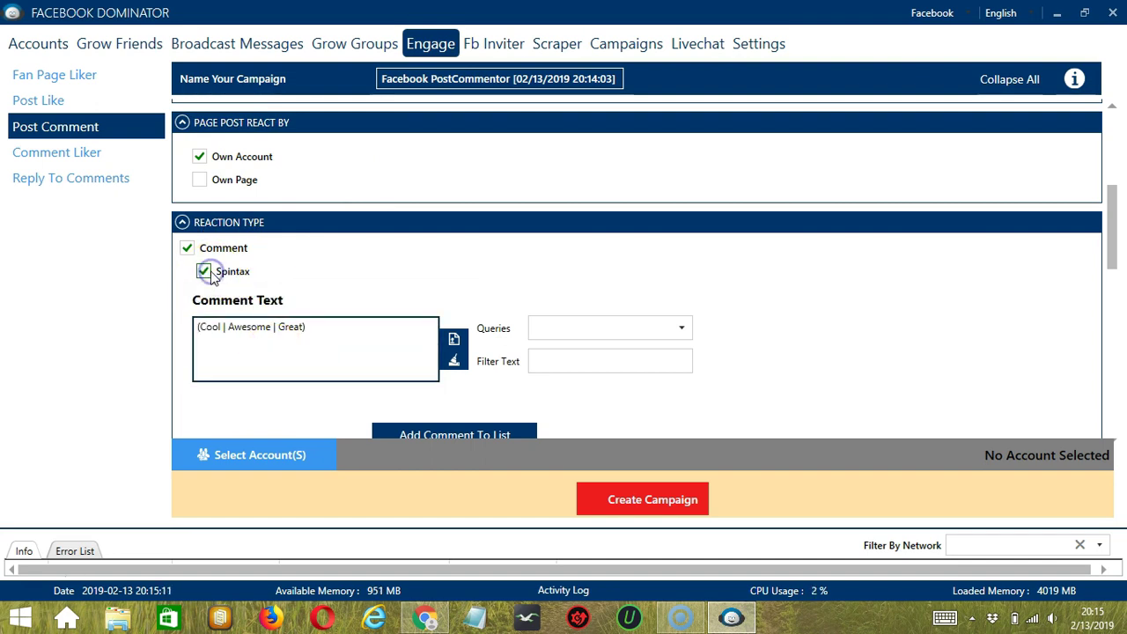
Assign a query to the "(Cool | Awesome | Great)" comment and add it to the campaign's comment list
click(629, 327)
click(537, 352)
click(472, 405)
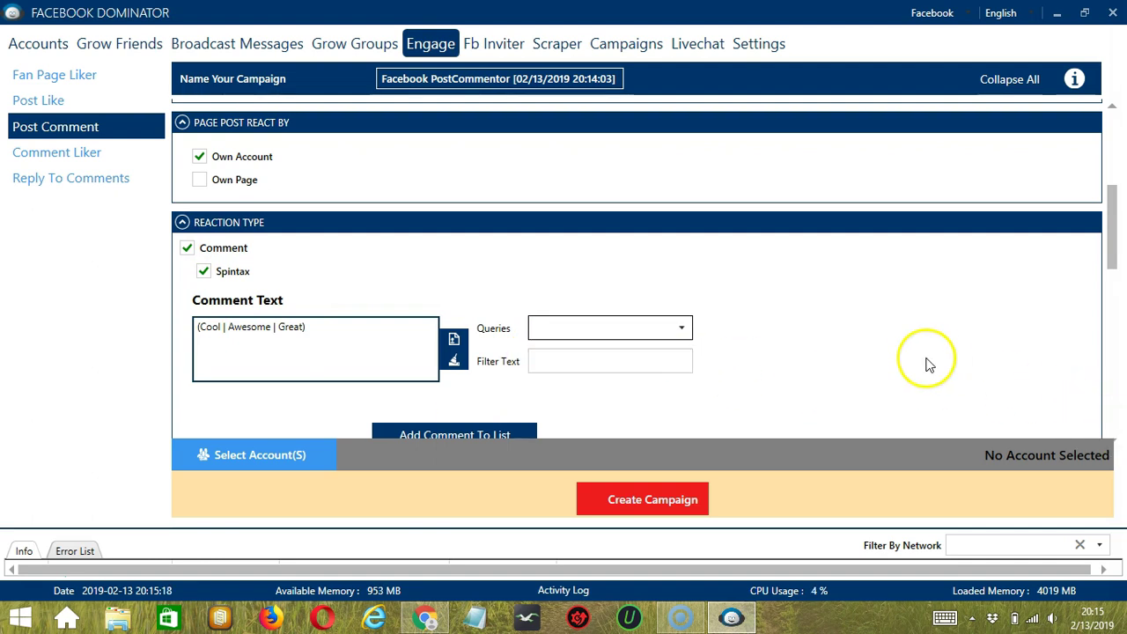
scroll(926, 365, down, 3)
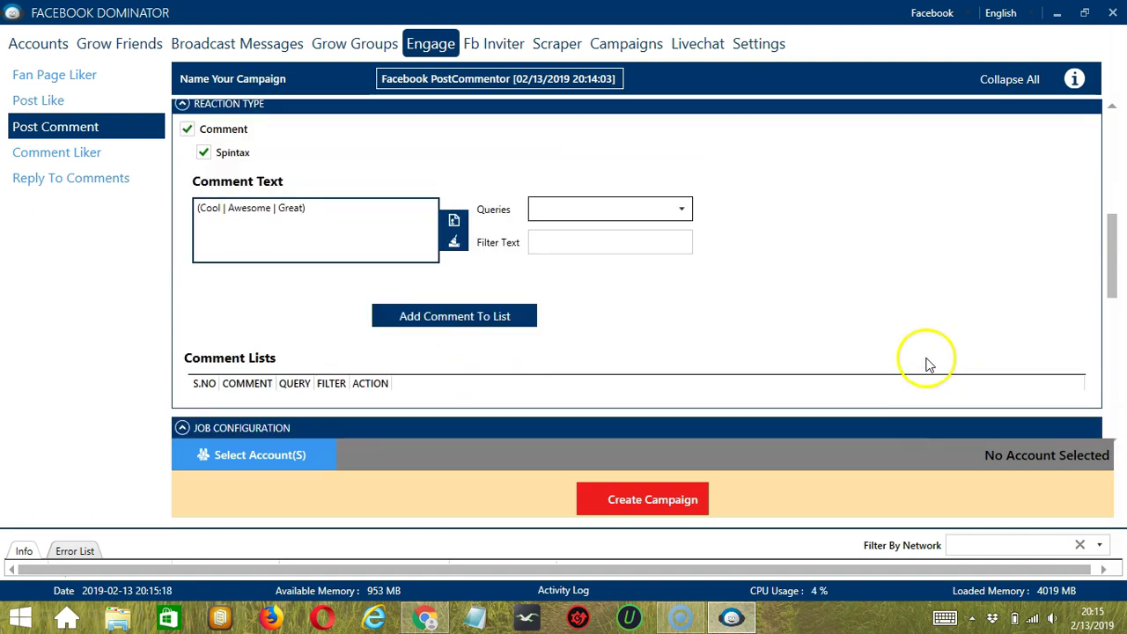
click(520, 319)
Enable the Post Type filter with Ignore Posts without media for the campaign
scroll(541, 308, down, 8)
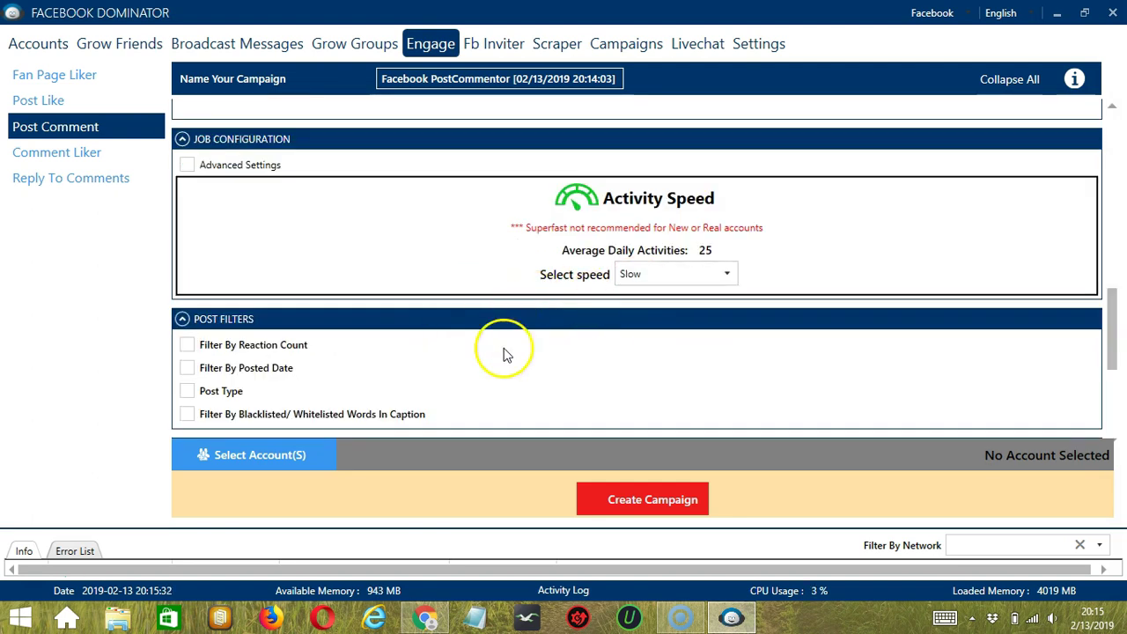
click(231, 391)
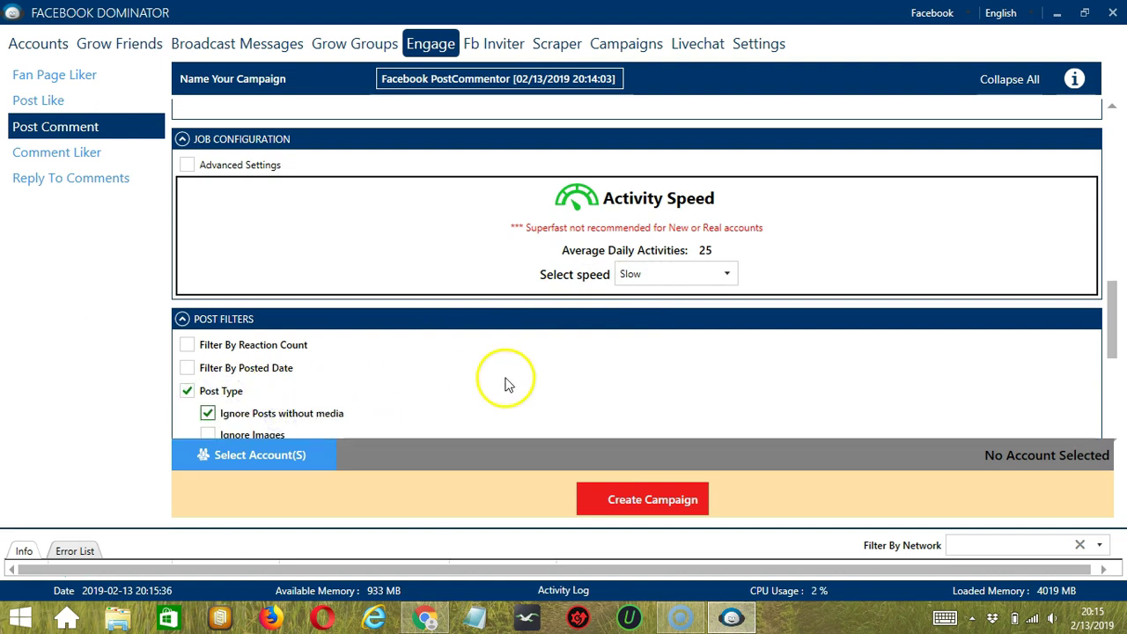
Turn on Like Post After Comment and Send FriendRequest If User's Post, and choose Send Unique Comment For Each Post
scroll(458, 255, down, 4)
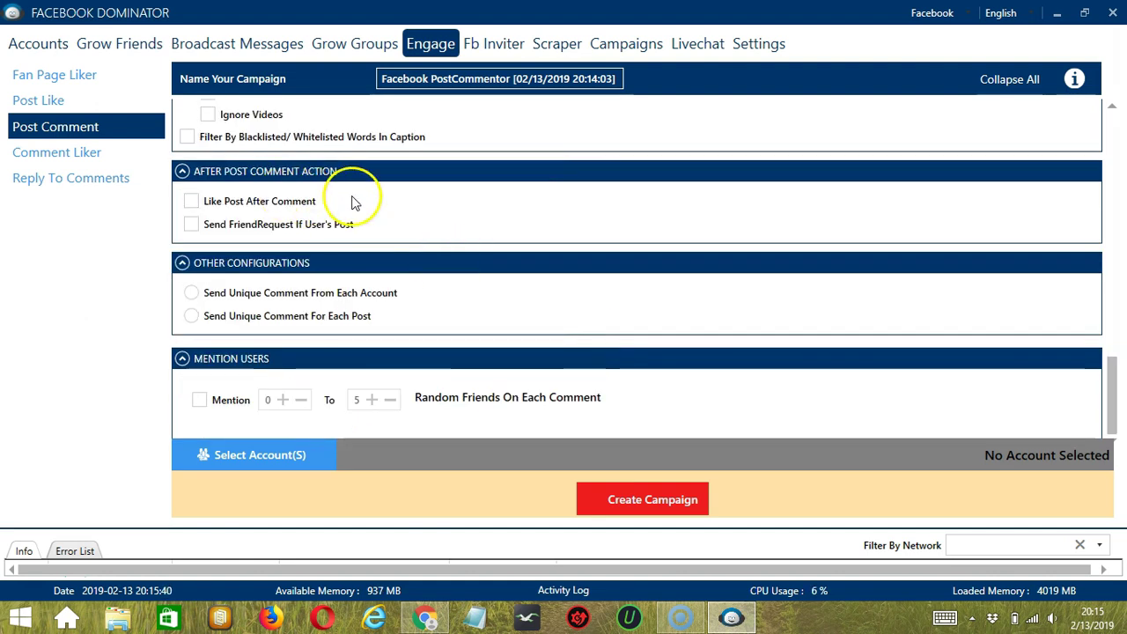
click(280, 201)
click(251, 225)
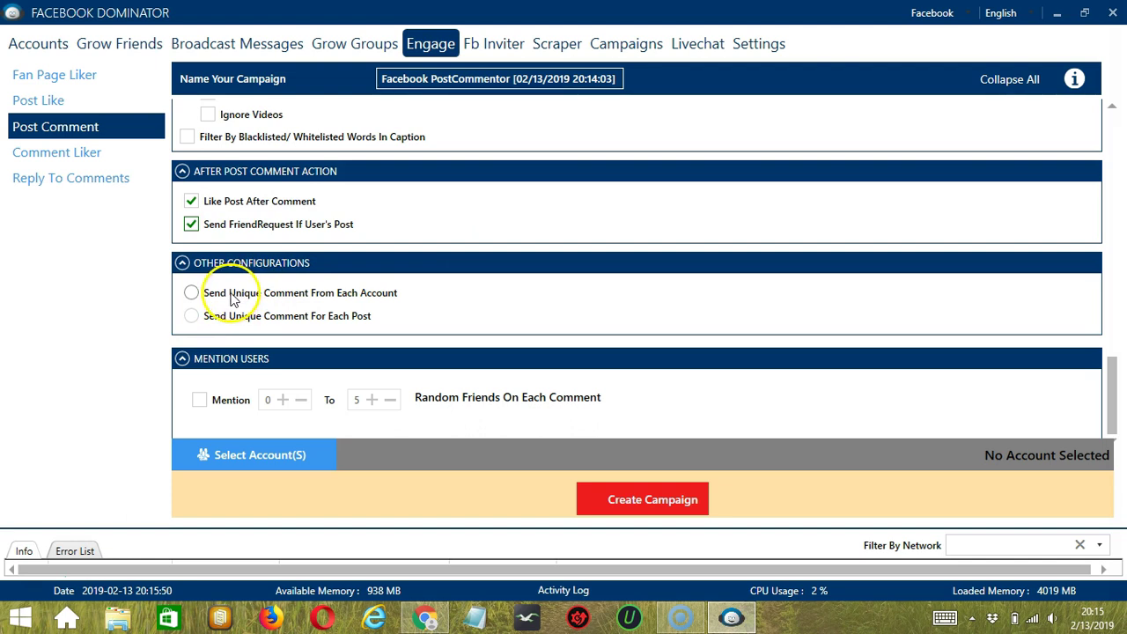
click(284, 292)
click(260, 317)
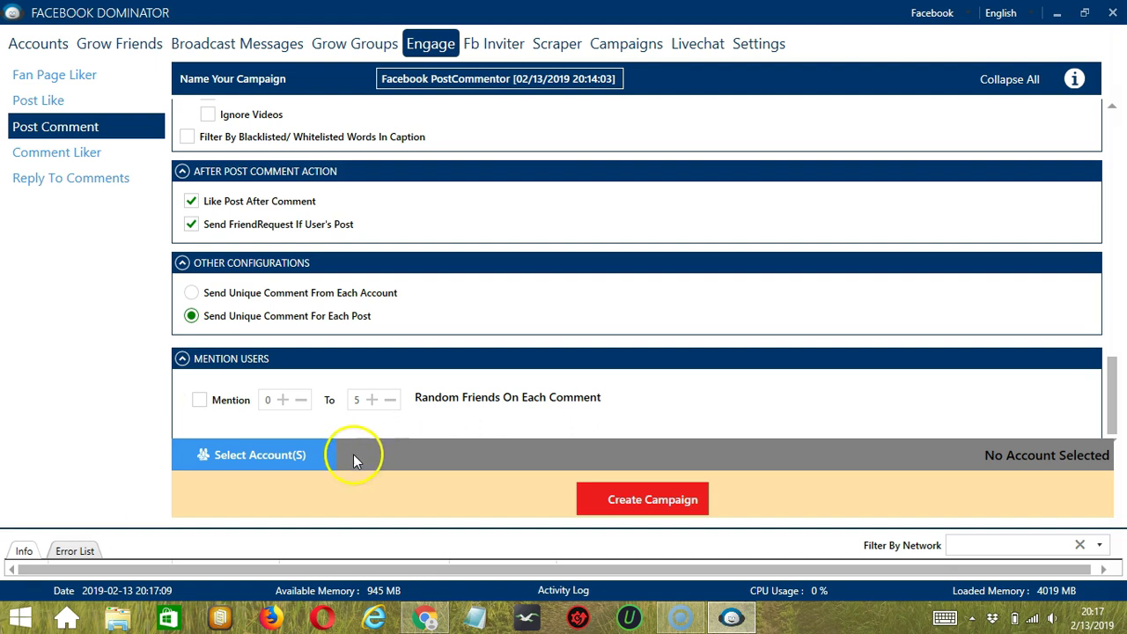
Select the listed Facebook account for the campaign and save the selection
click(325, 454)
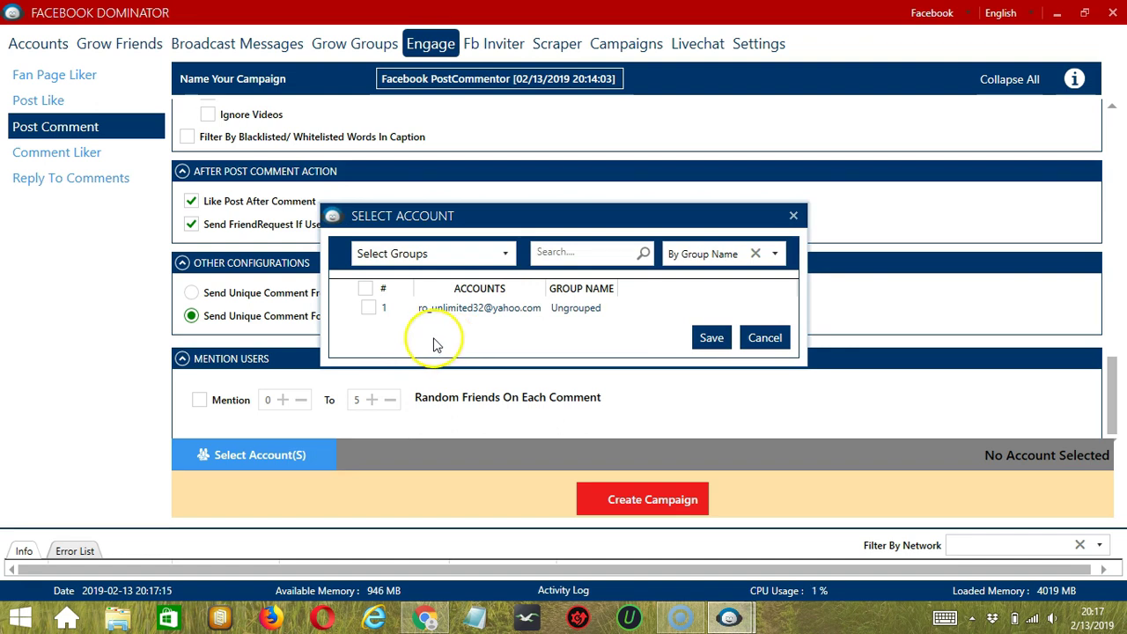
click(371, 309)
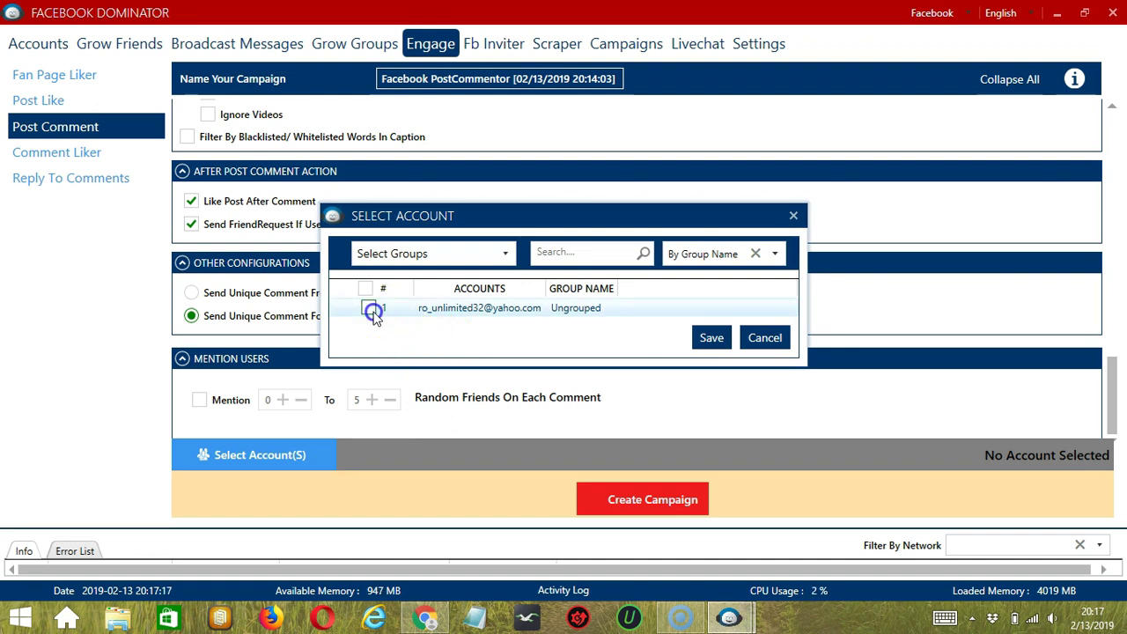
click(714, 340)
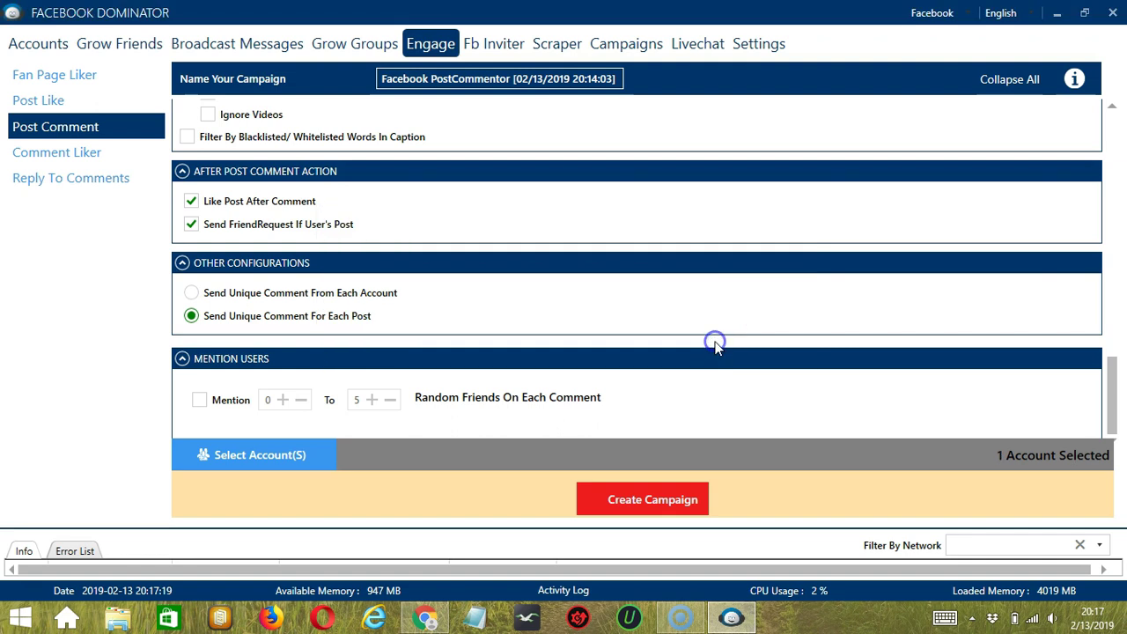
Create the campaign, selecting the account to override its existing PostCommentor settings and saving
click(588, 498)
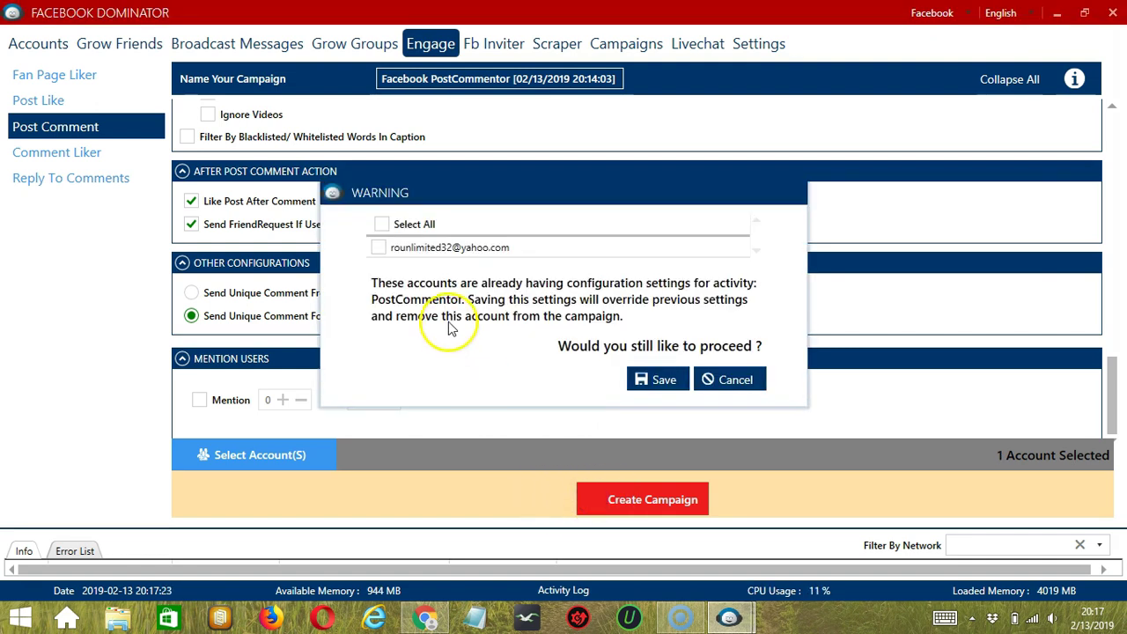
click(379, 247)
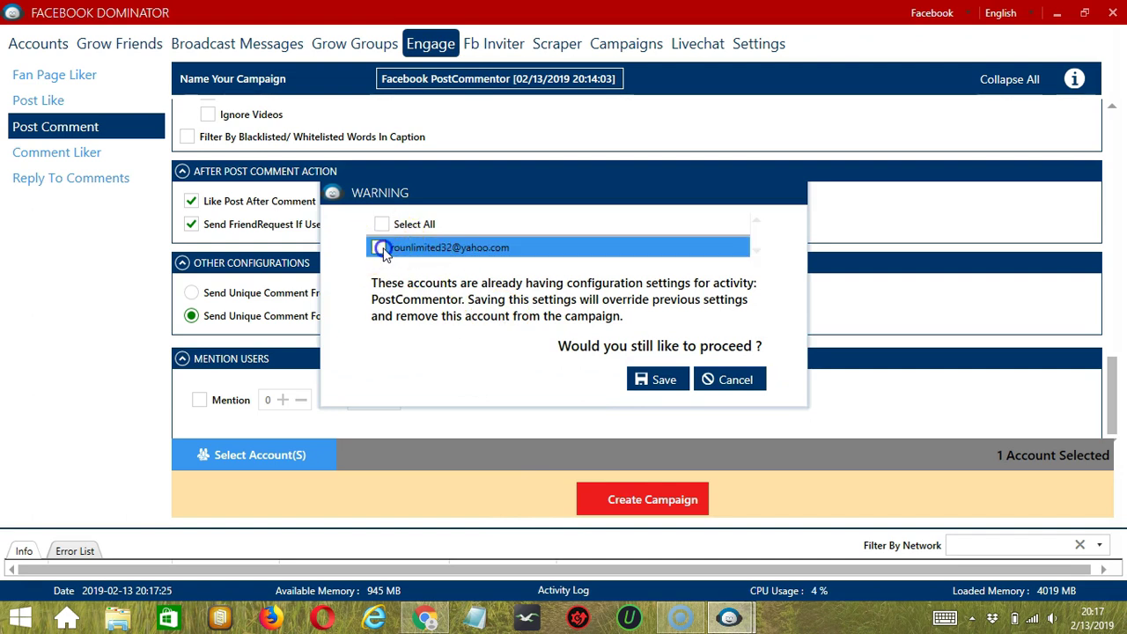
click(643, 378)
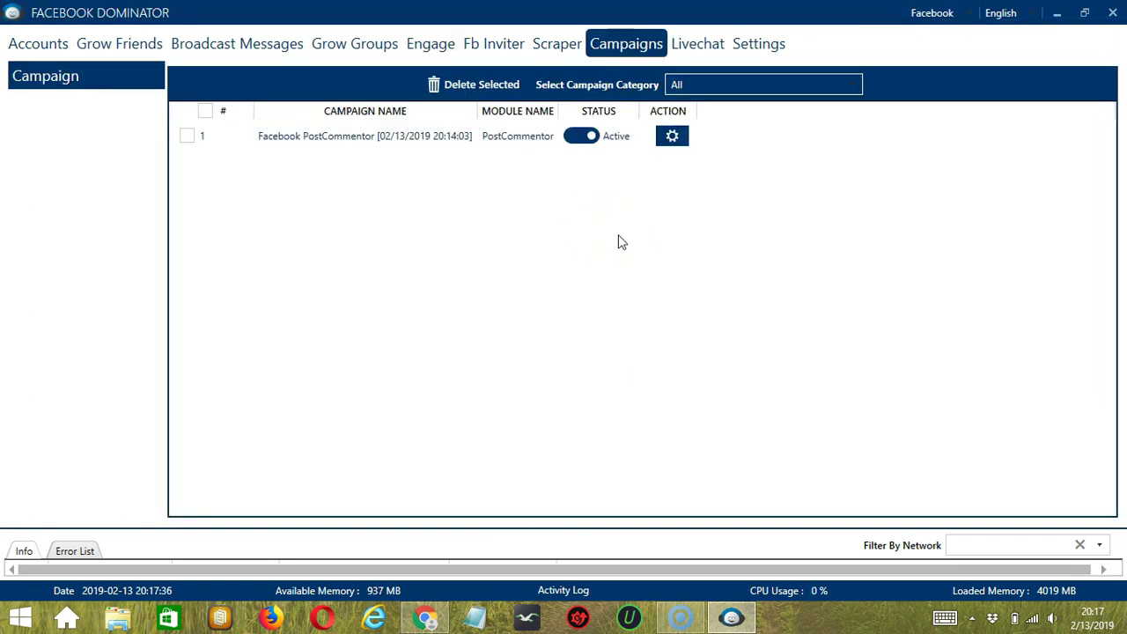
Pause the new PostCommentor campaign and view the actions available for it
click(461, 182)
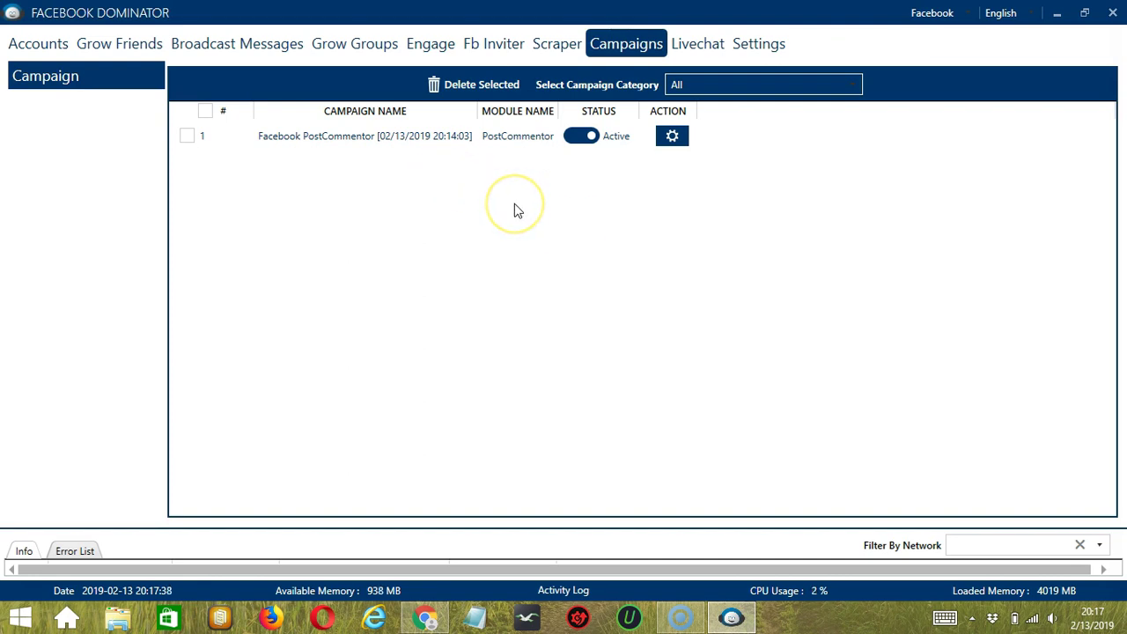
click(417, 173)
click(299, 148)
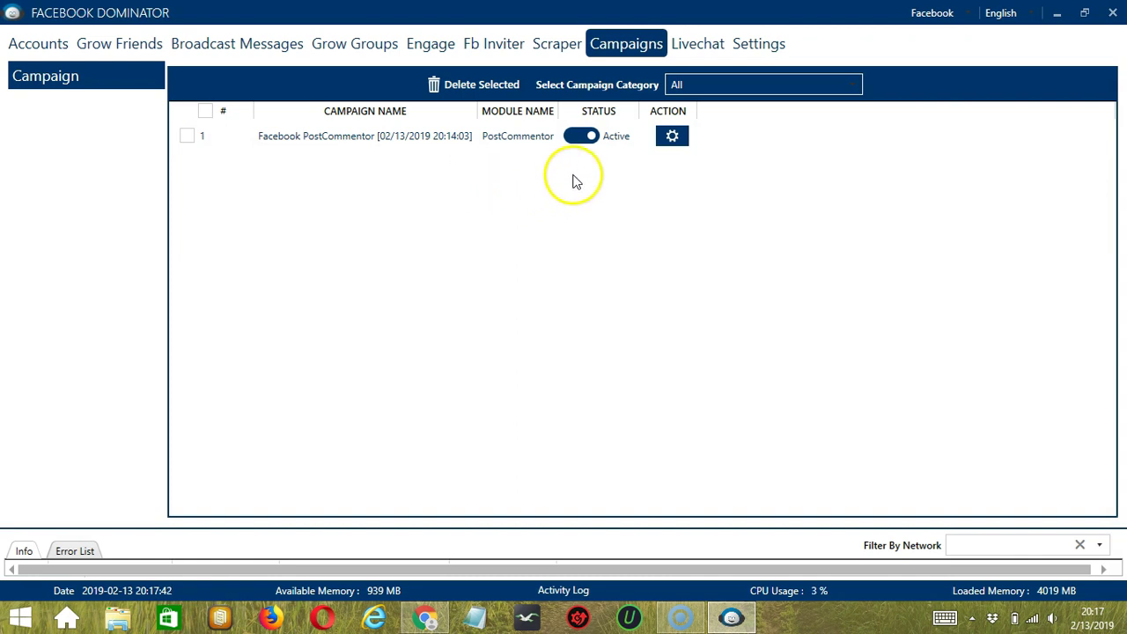
click(588, 134)
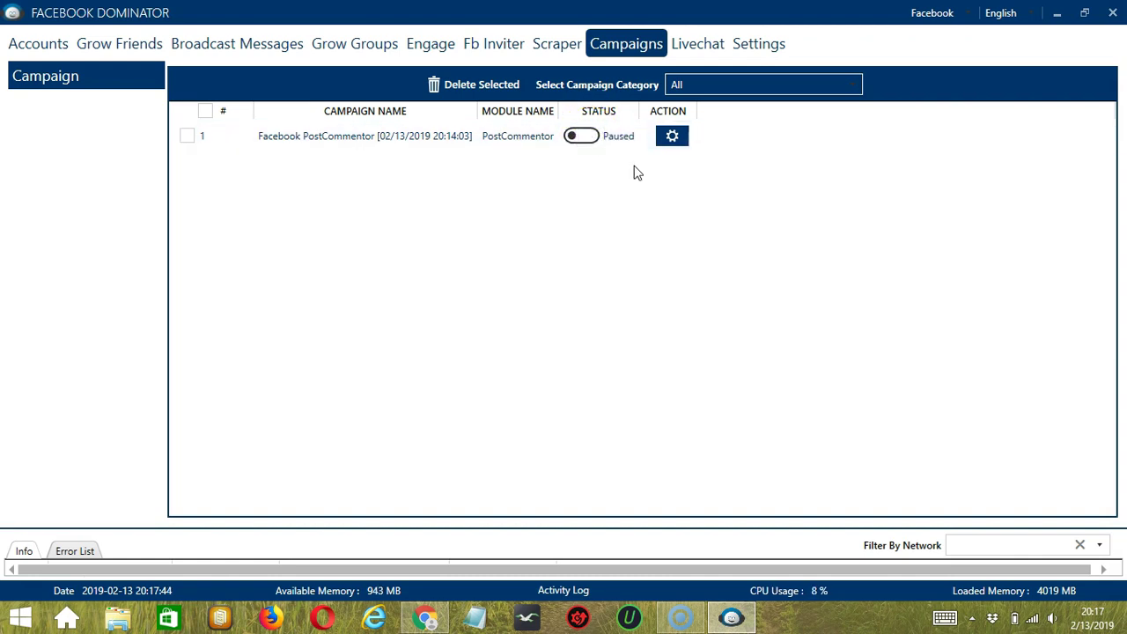
click(680, 139)
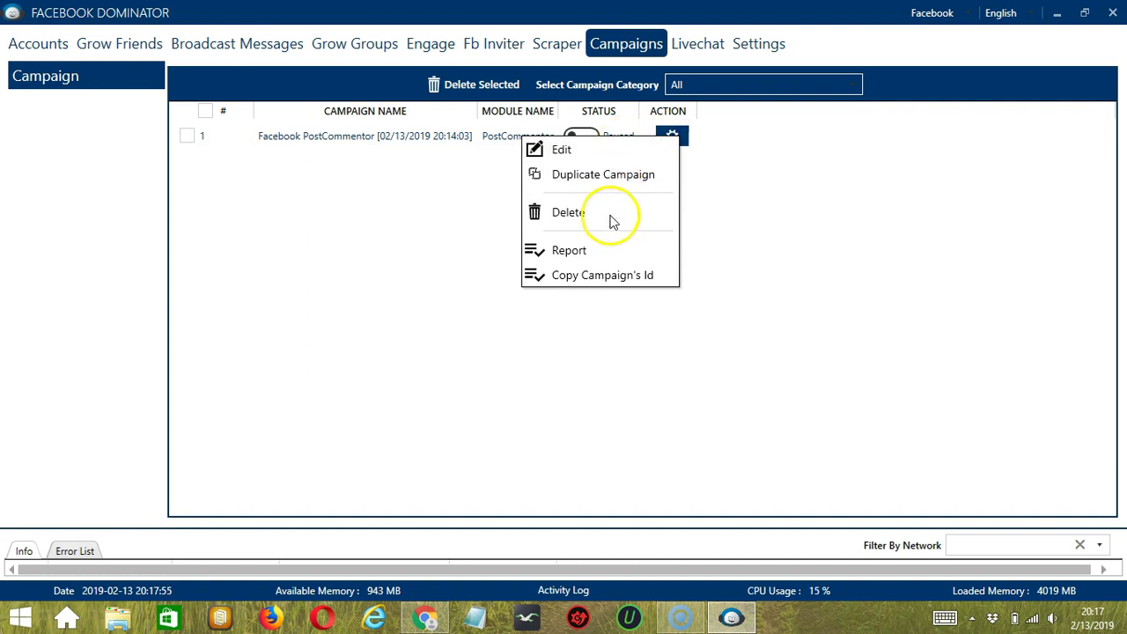
click(706, 217)
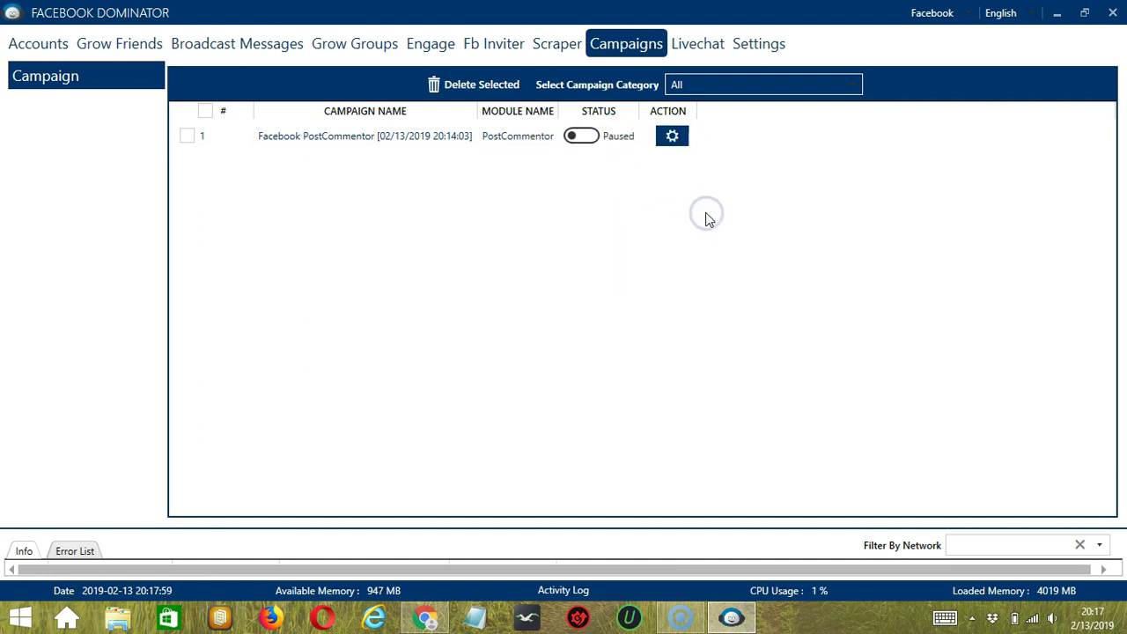